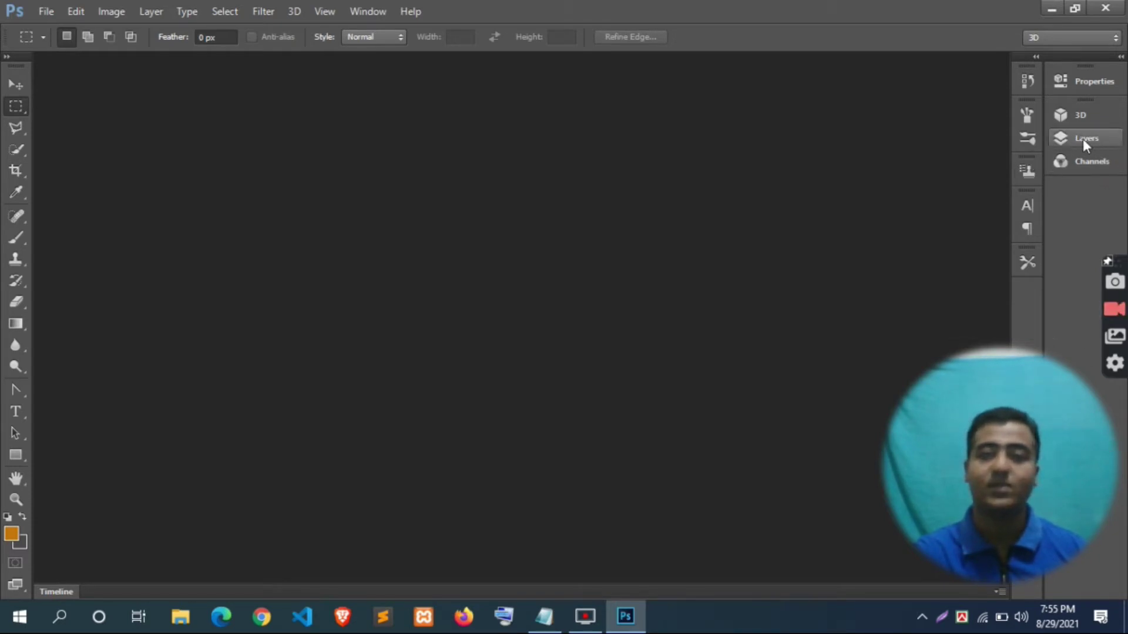
Open the File menu to begin creating a new document.
left_click(47, 12)
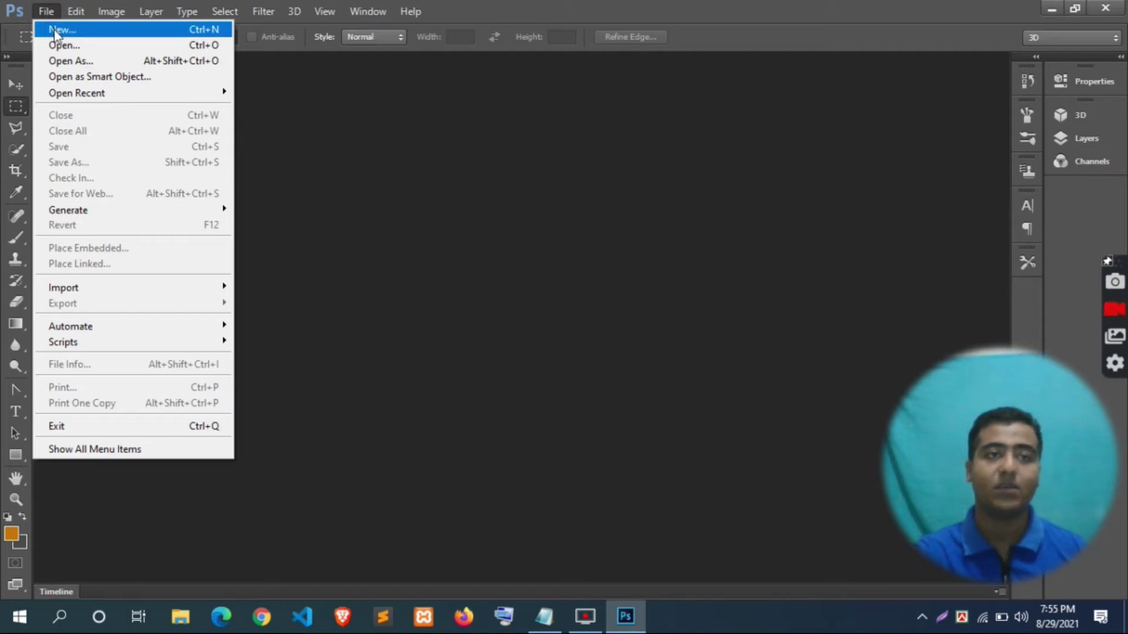
Start a new document and name it 'Basic Selection'.
left_click(56, 30)
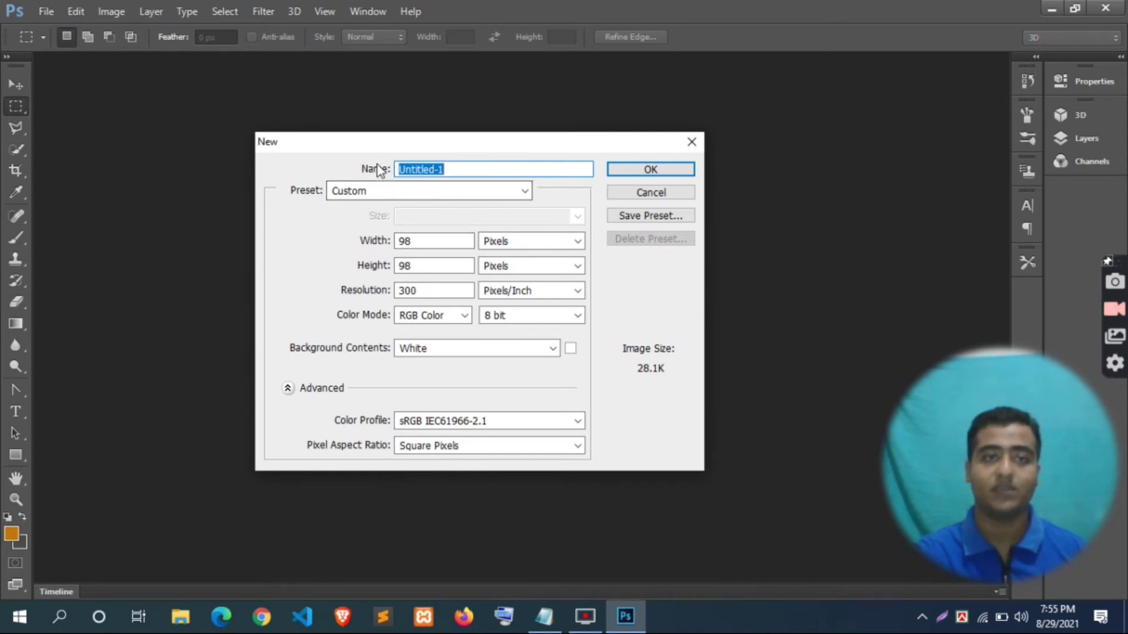
left_click_drag(446, 170, 393, 170)
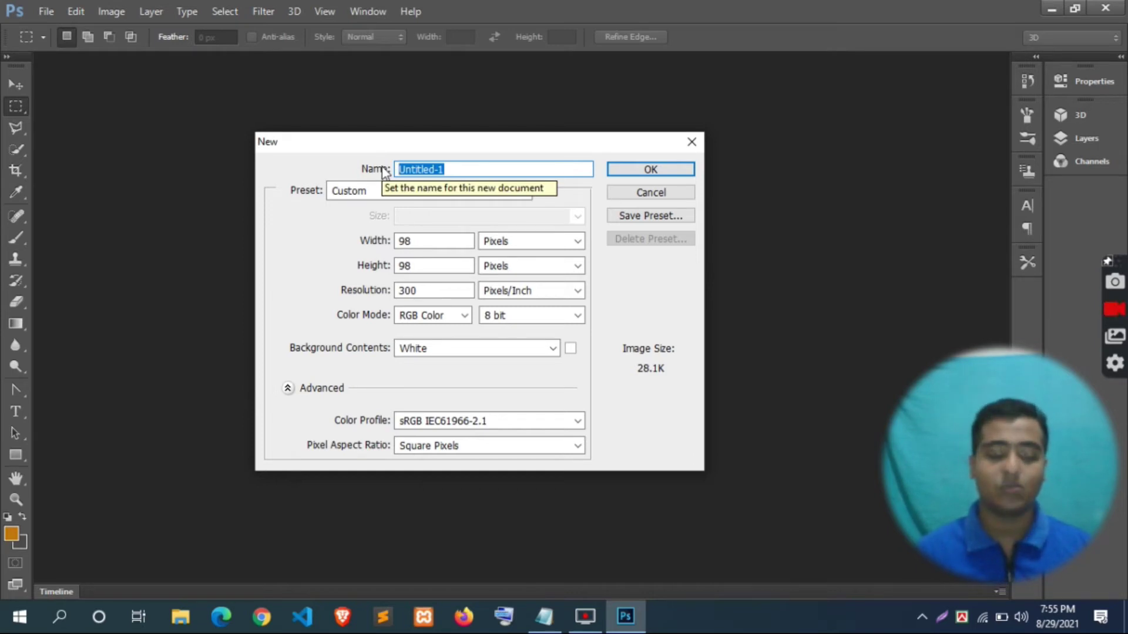
type("Ba")
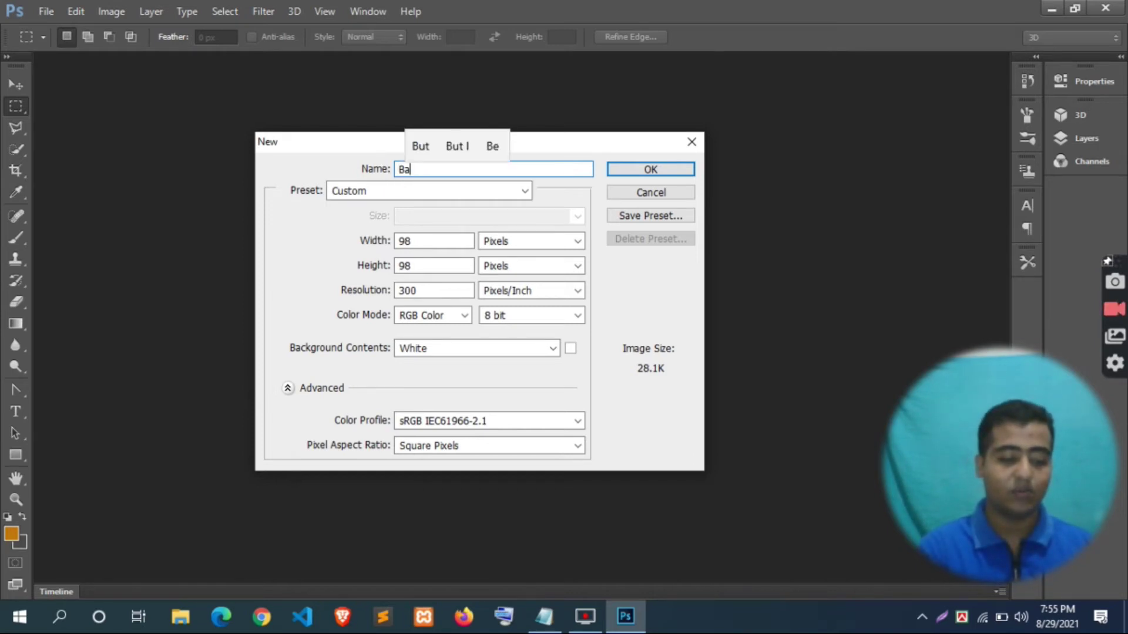
type("sic")
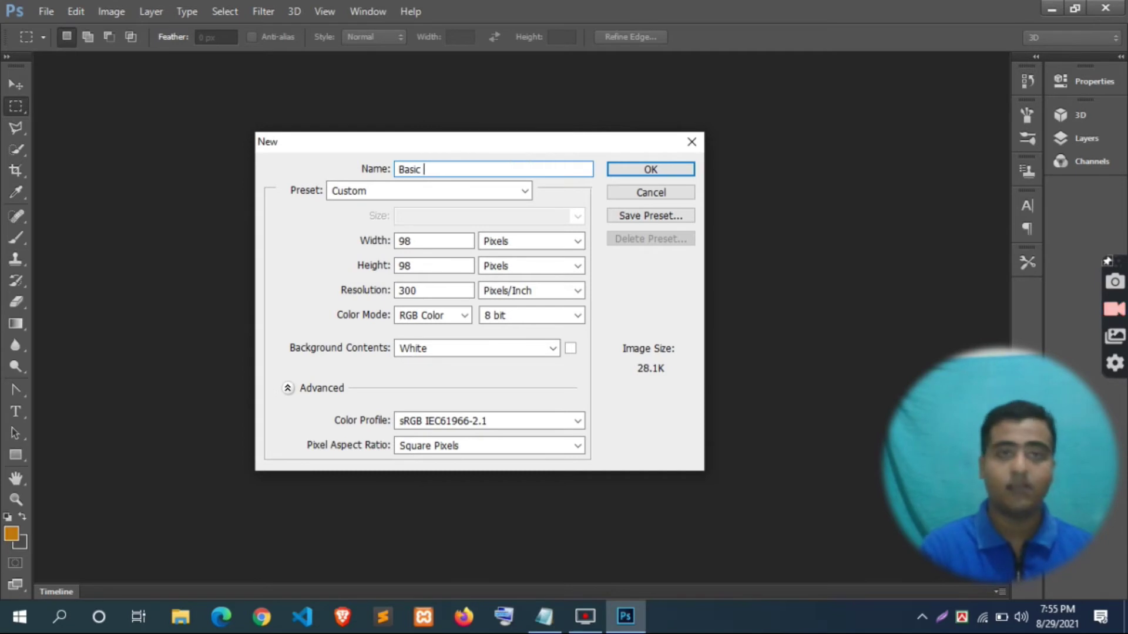
type(" S")
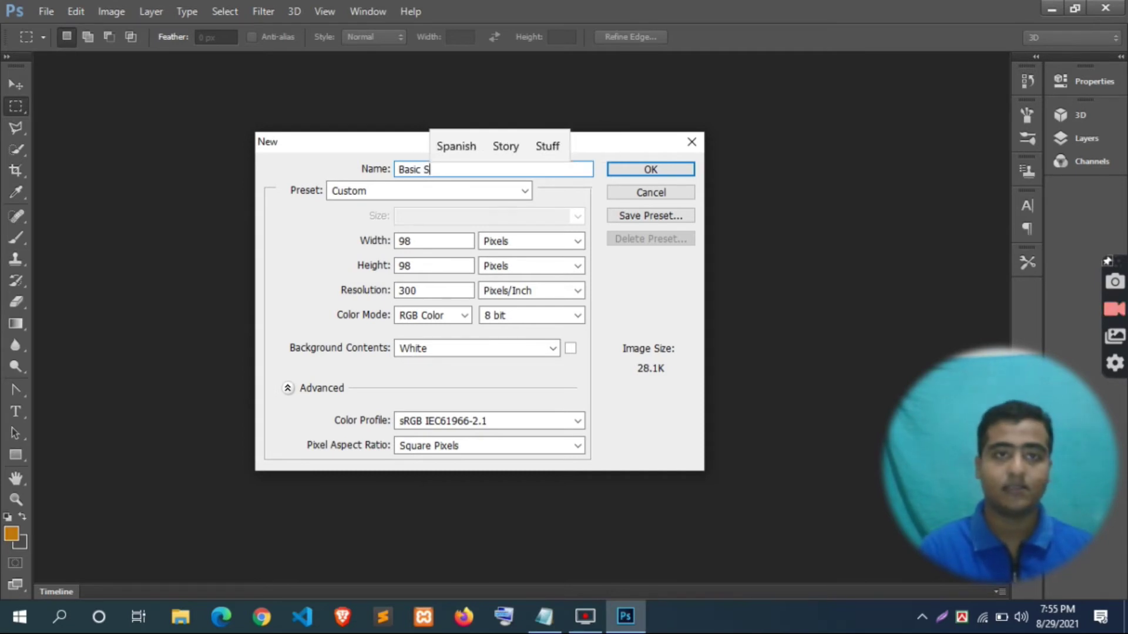
type("e")
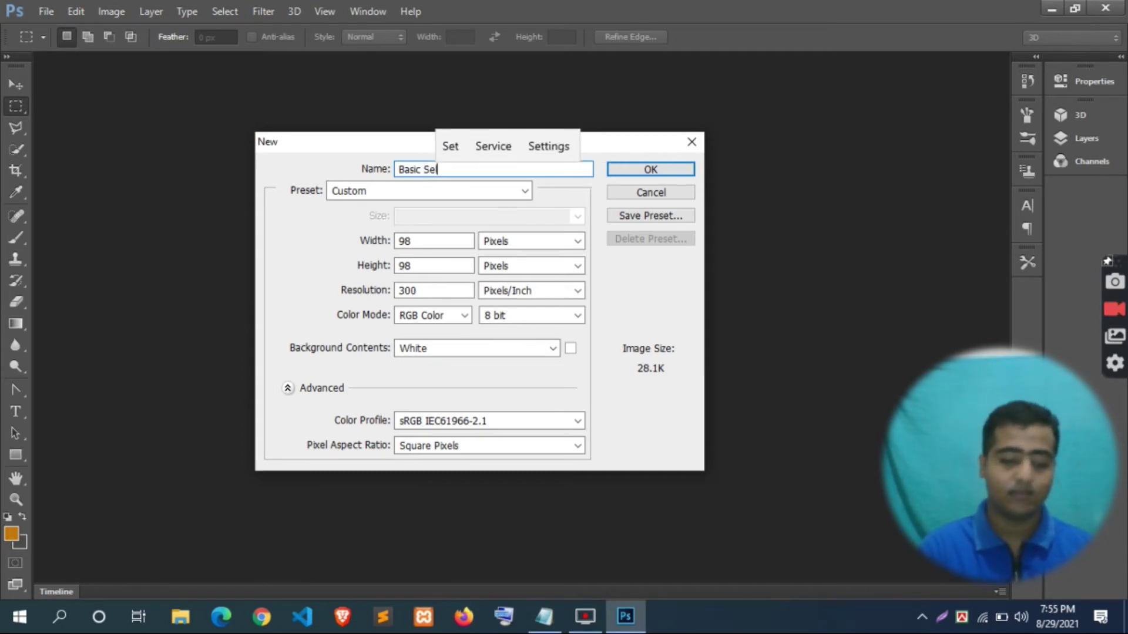
type("lectio")
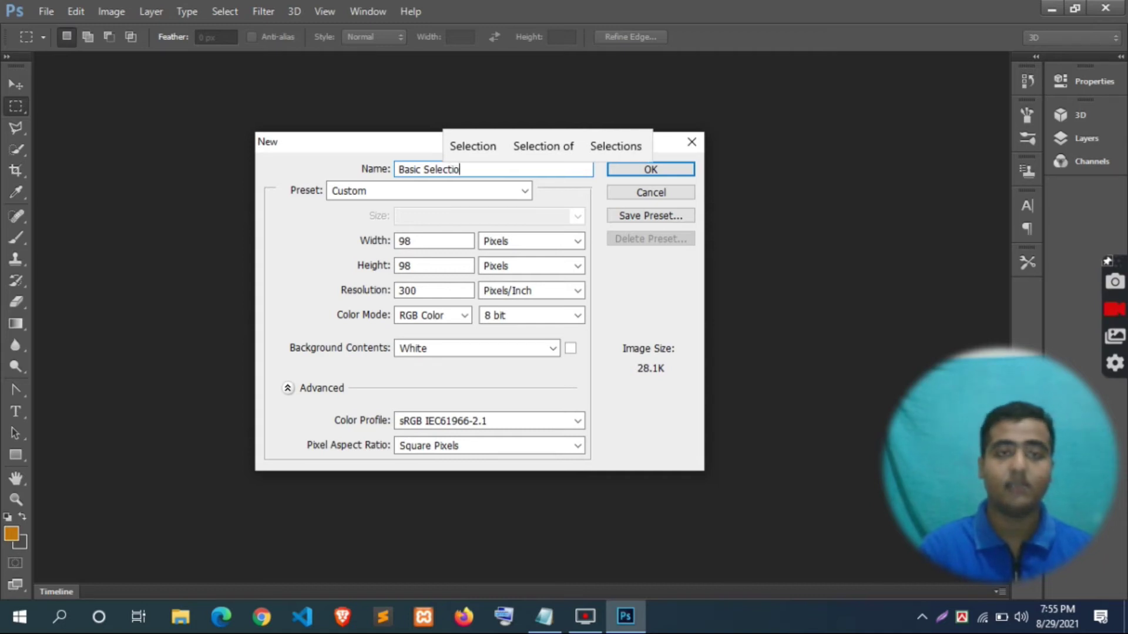
left_click(470, 147)
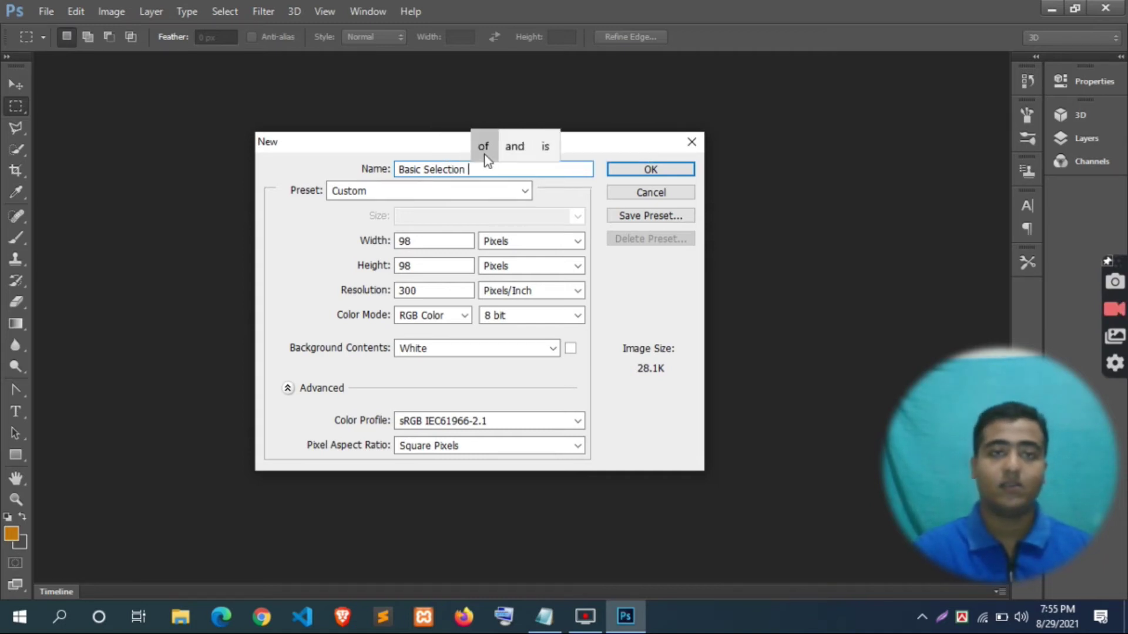
Choose the U.S. Paper preset and keep Letter as the paper size.
left_click(450, 191)
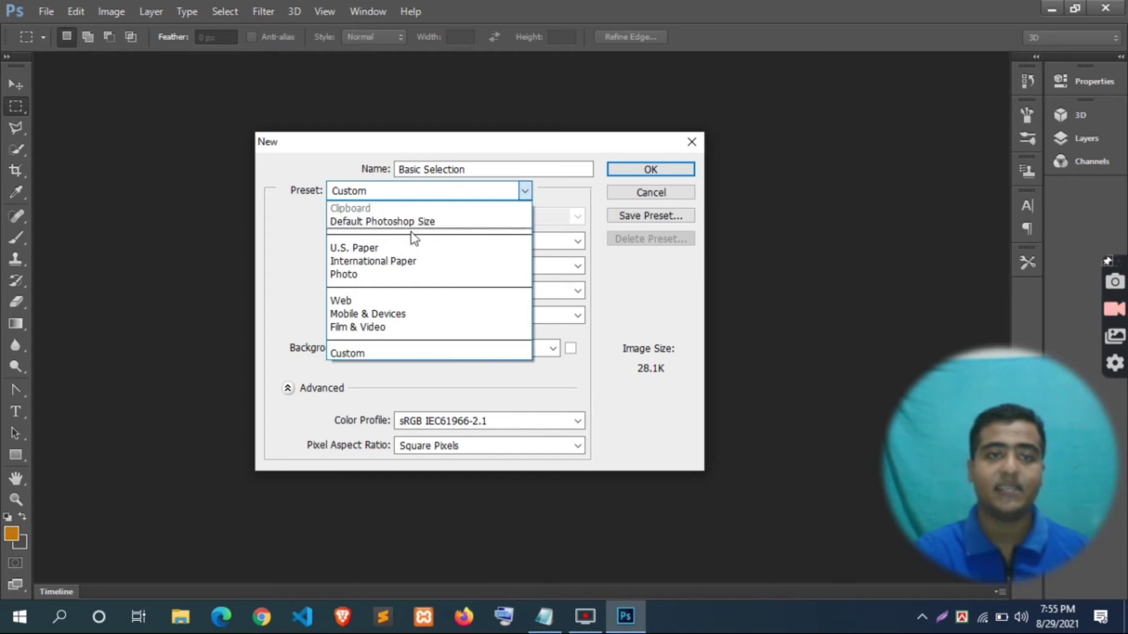
left_click(520, 192)
left_click(452, 193)
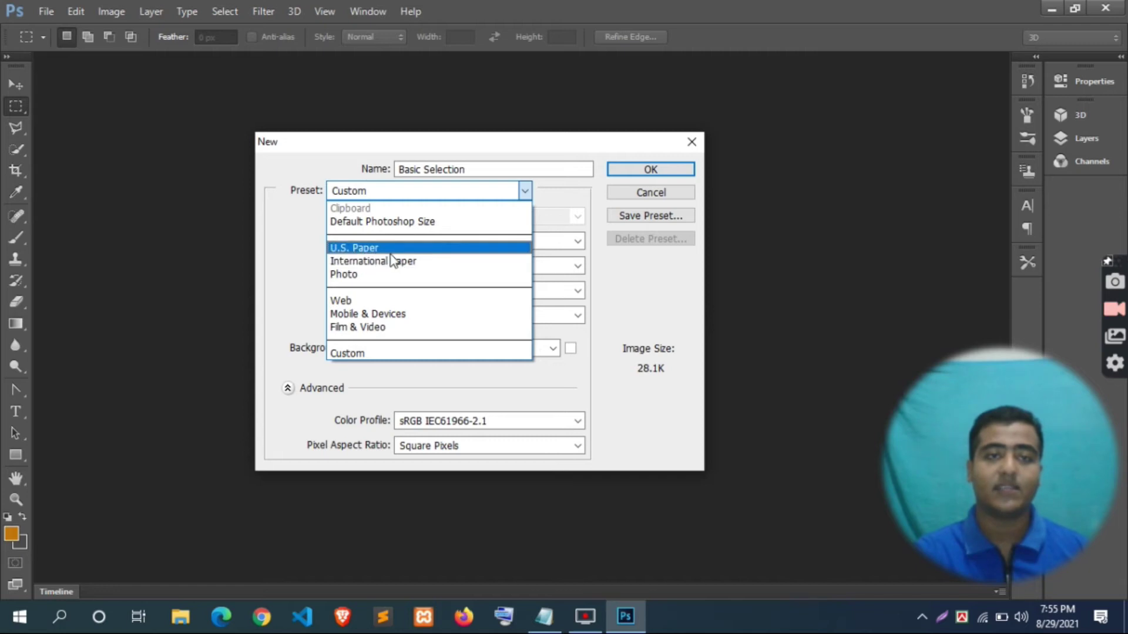
left_click(409, 254)
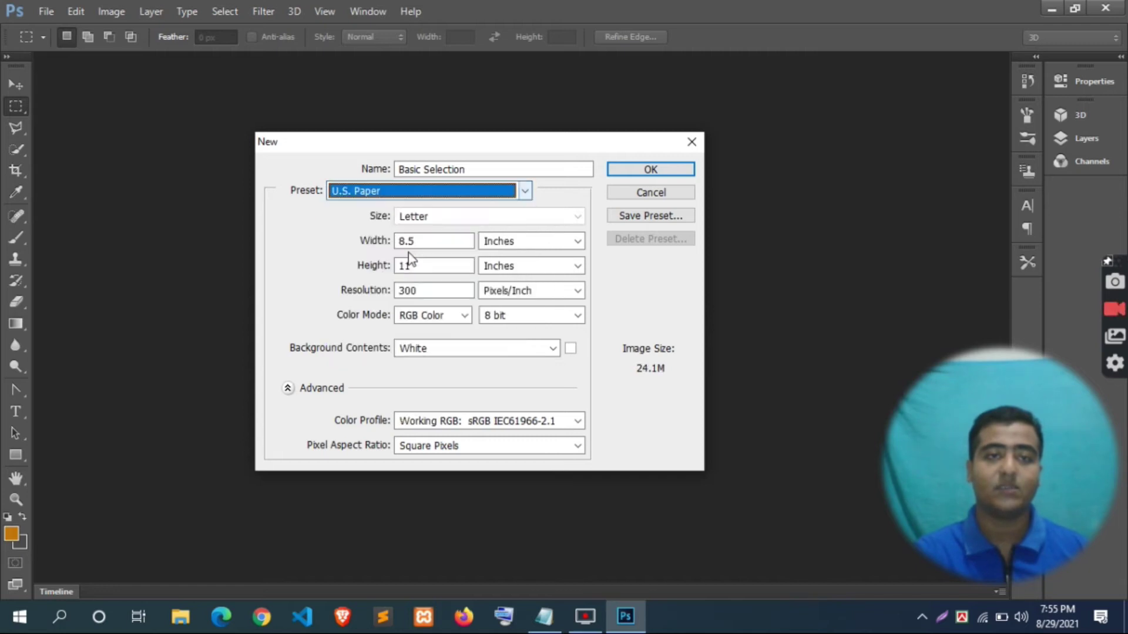
left_click(443, 218)
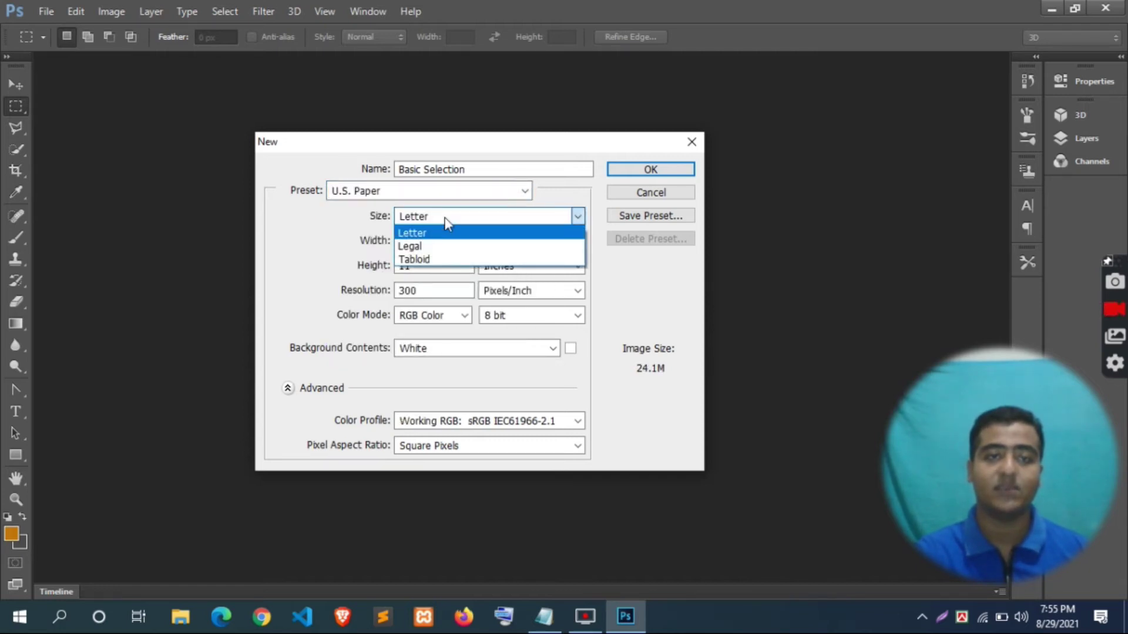
left_click(446, 220)
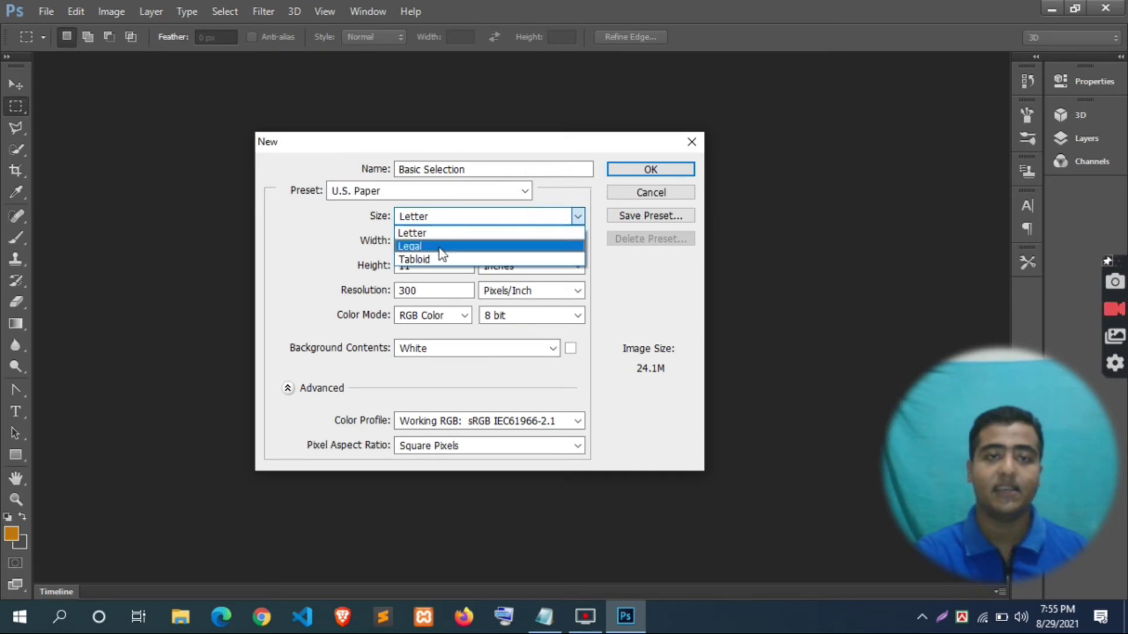
left_click(487, 218)
Try a 13.3-inch width and 11.3-inch height, then restore U.S. Paper Letter (8.5 × 11 in).
mouse_move(371, 242)
left_mouse_down()
mouse_move(411, 240)
mouse_move(376, 265)
left_mouse_up()
left_click(440, 238)
left_click(491, 192)
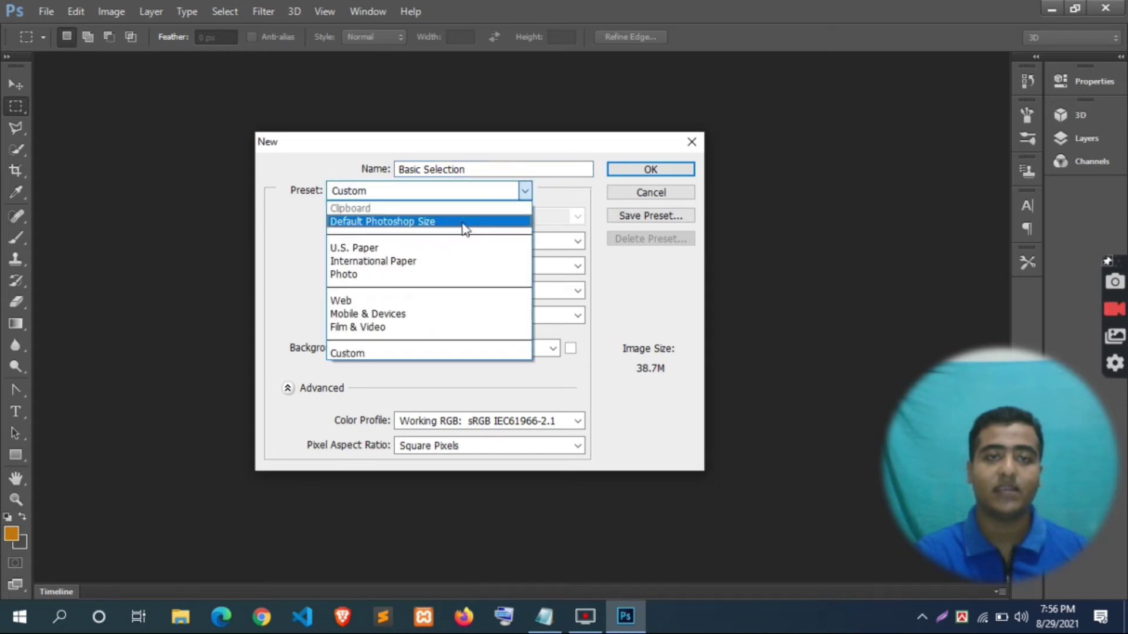
left_click(433, 246)
left_click(536, 247)
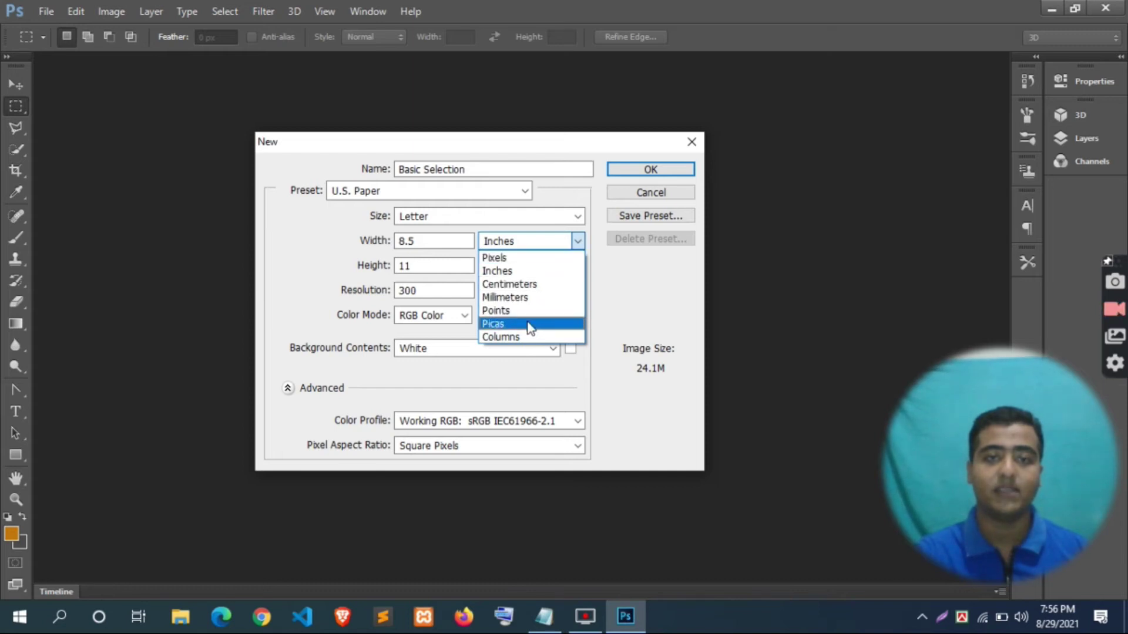
left_click(572, 247)
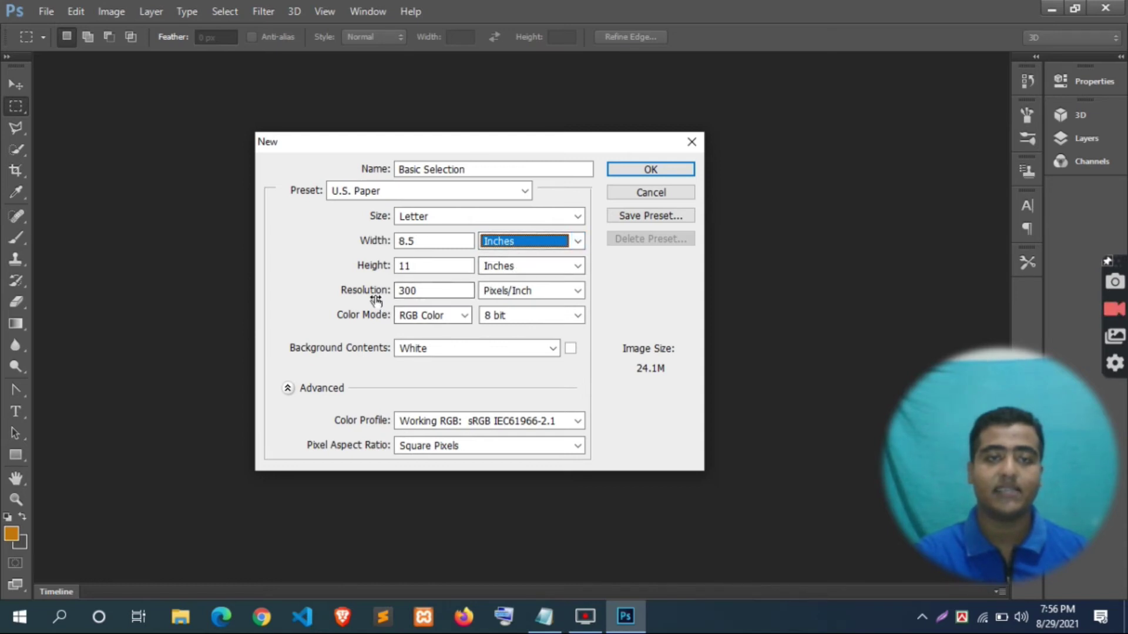
left_click(421, 292)
left_click_drag(420, 291, 399, 292)
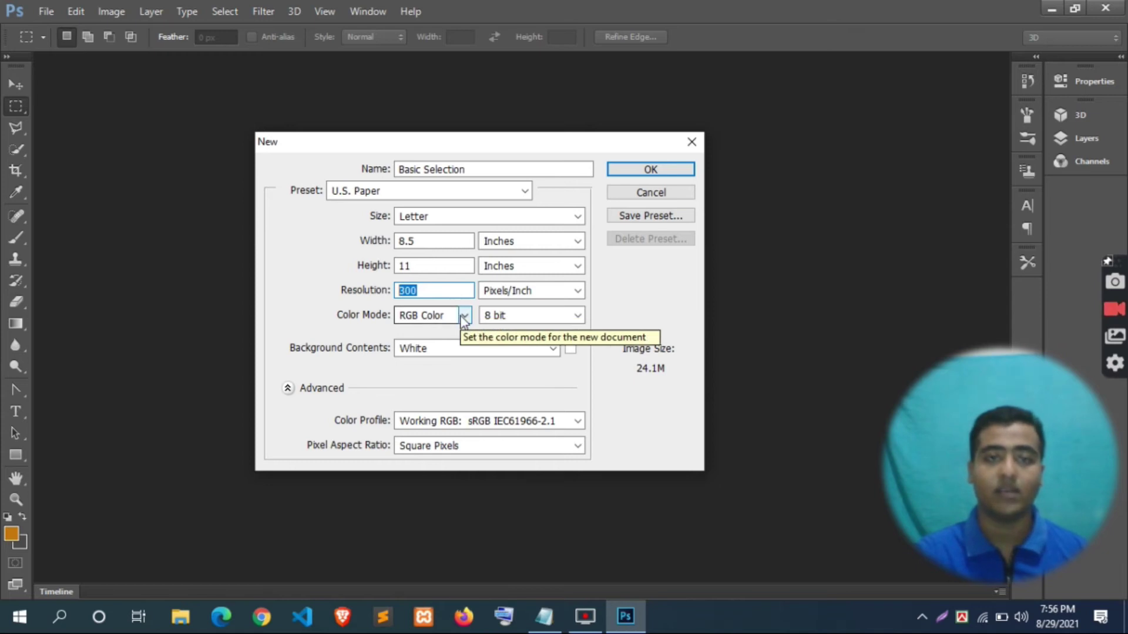
left_click(464, 317)
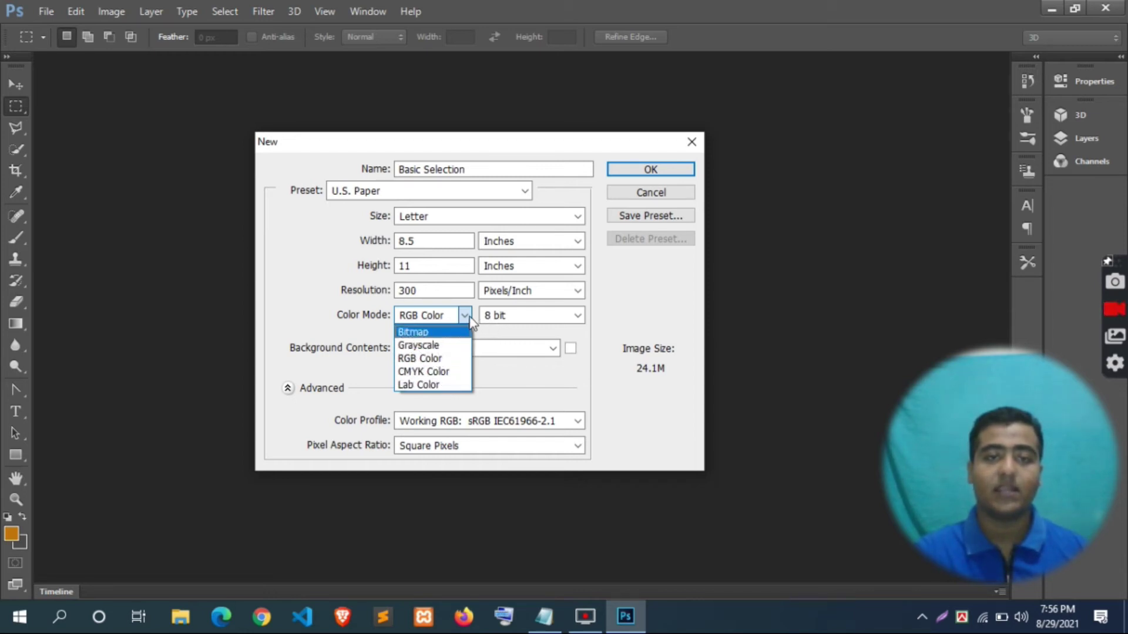
left_click(578, 316)
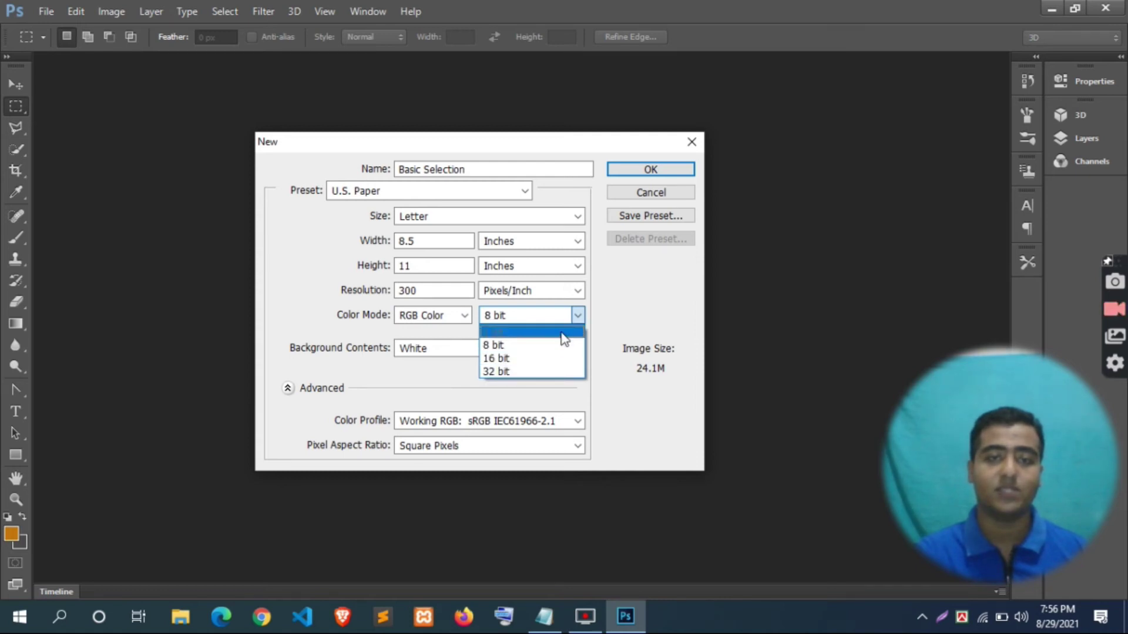
left_click(578, 316)
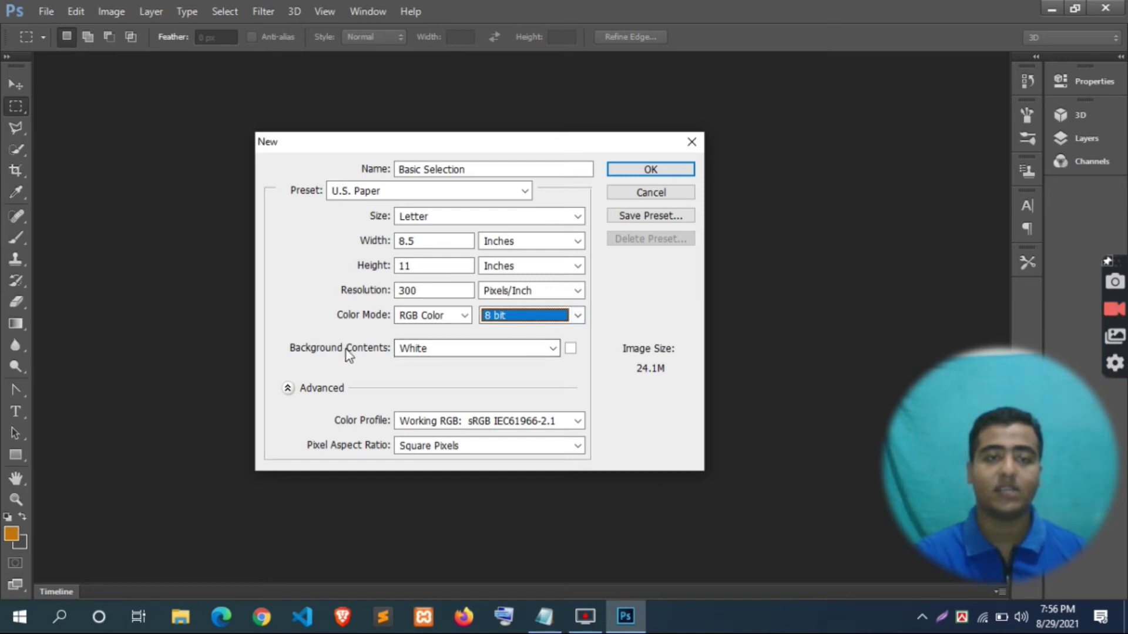
left_click(552, 350)
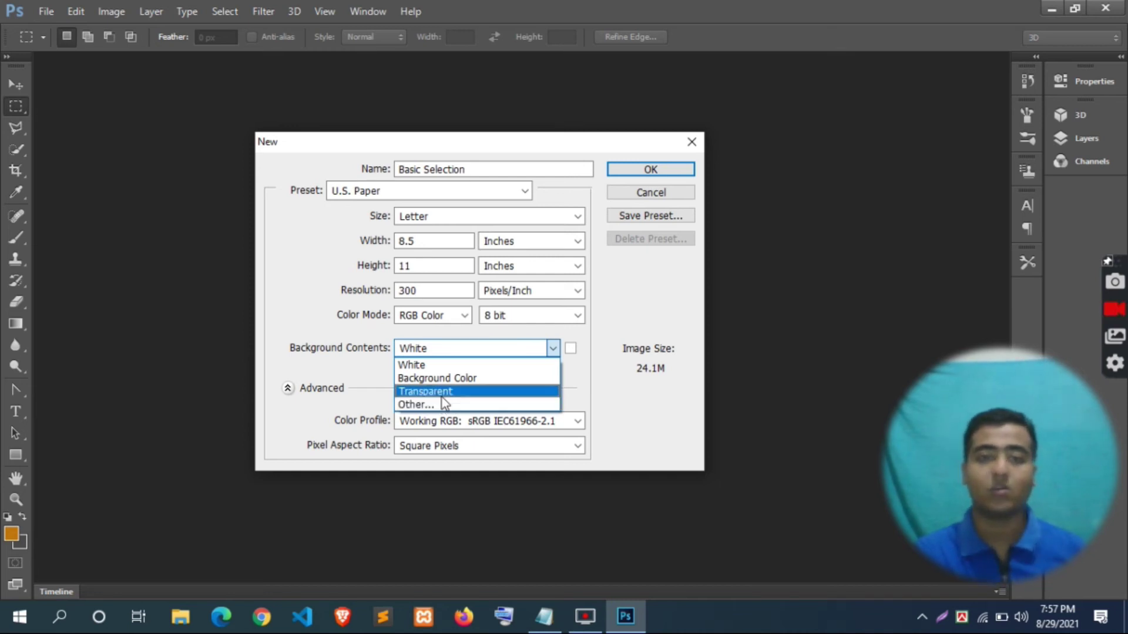
Set Background Contents to White and create the Basic Selection document.
left_click(432, 366)
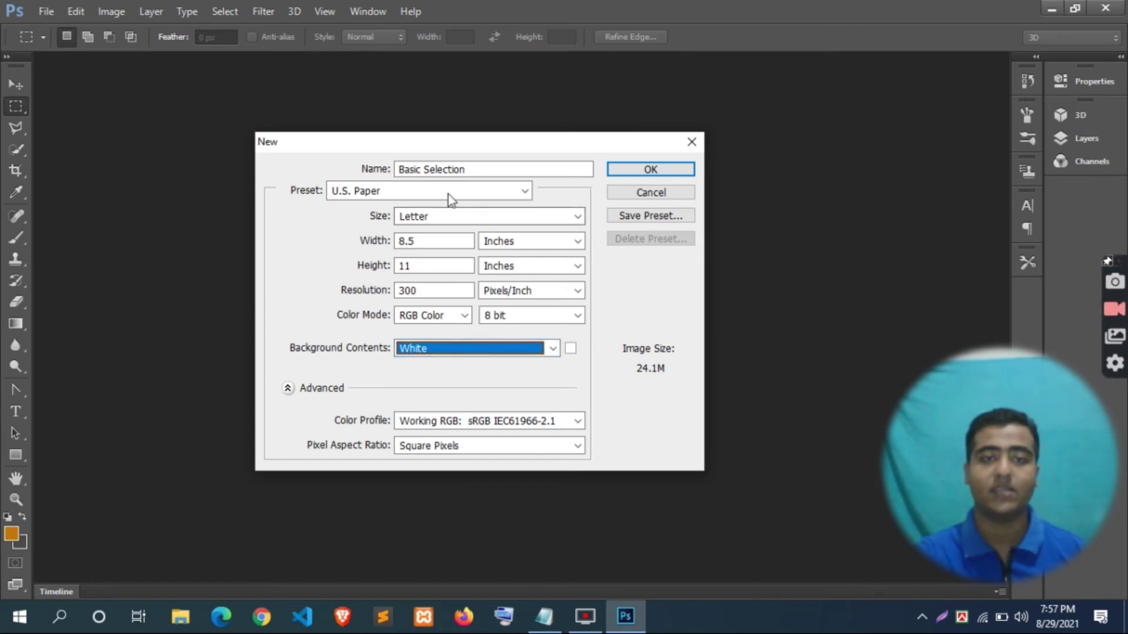
left_click(650, 170)
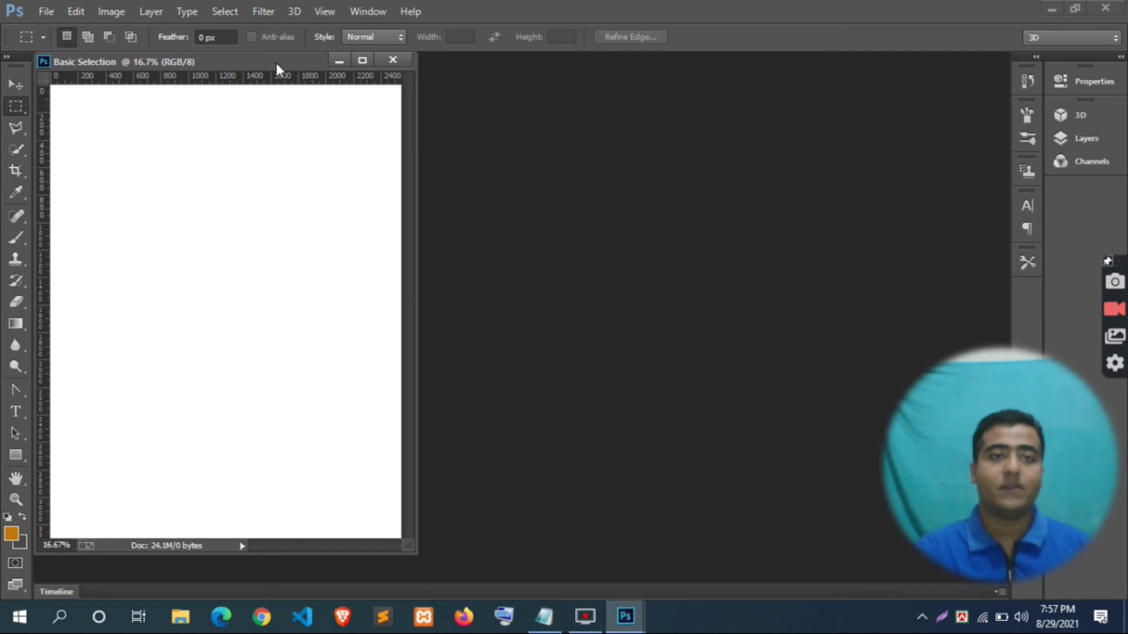
left_click_drag(276, 62, 508, 61)
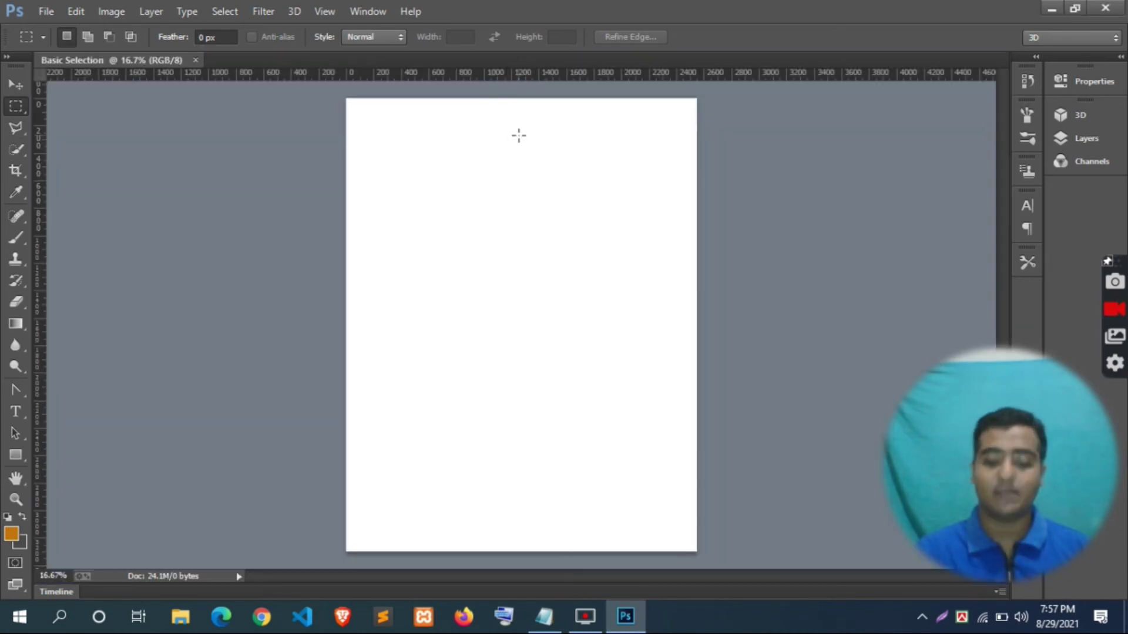
scroll(519, 135, "up", 1)
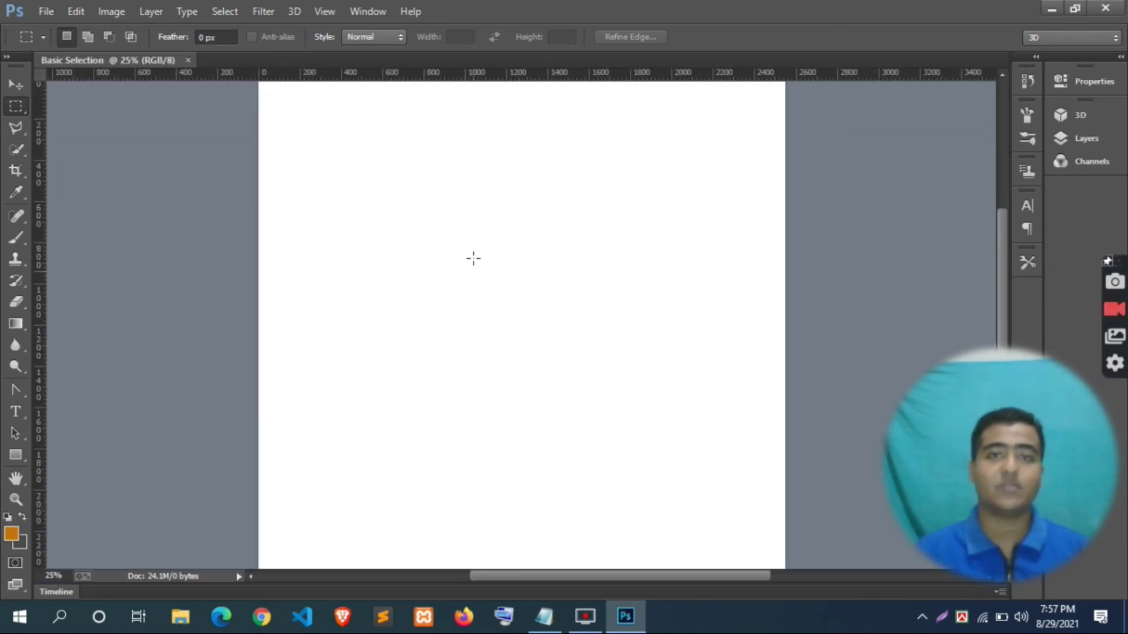
scroll(473, 258, "up", 3)
scroll(473, 258, "down", 1)
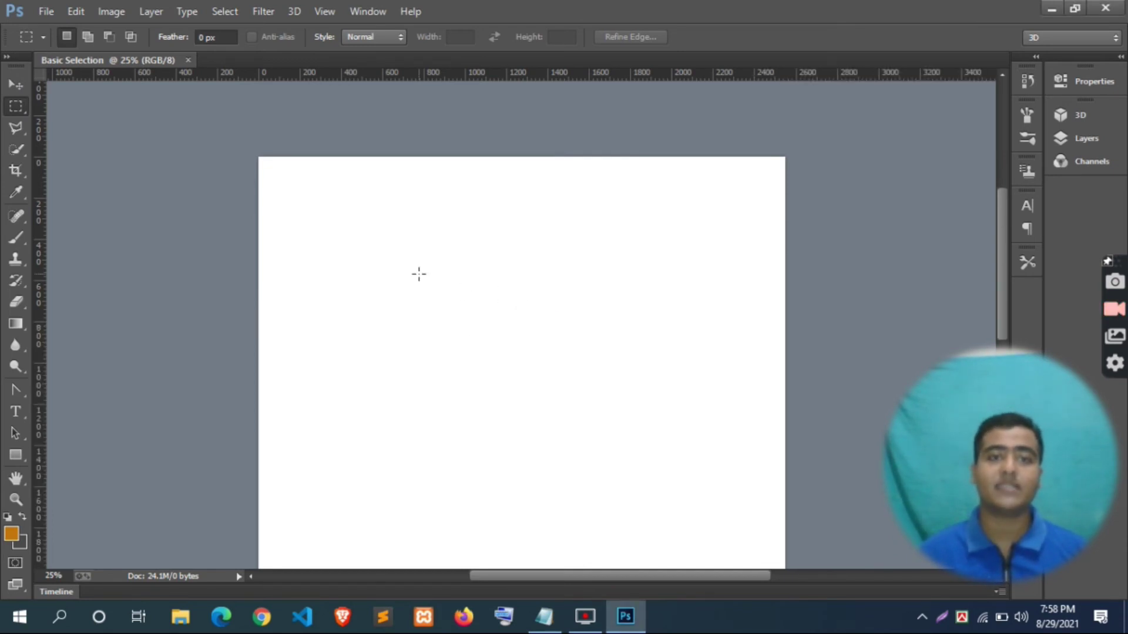
Brush an orange zigzag across the upper middle of the canvas and show the Layers panel.
left_click(15, 238)
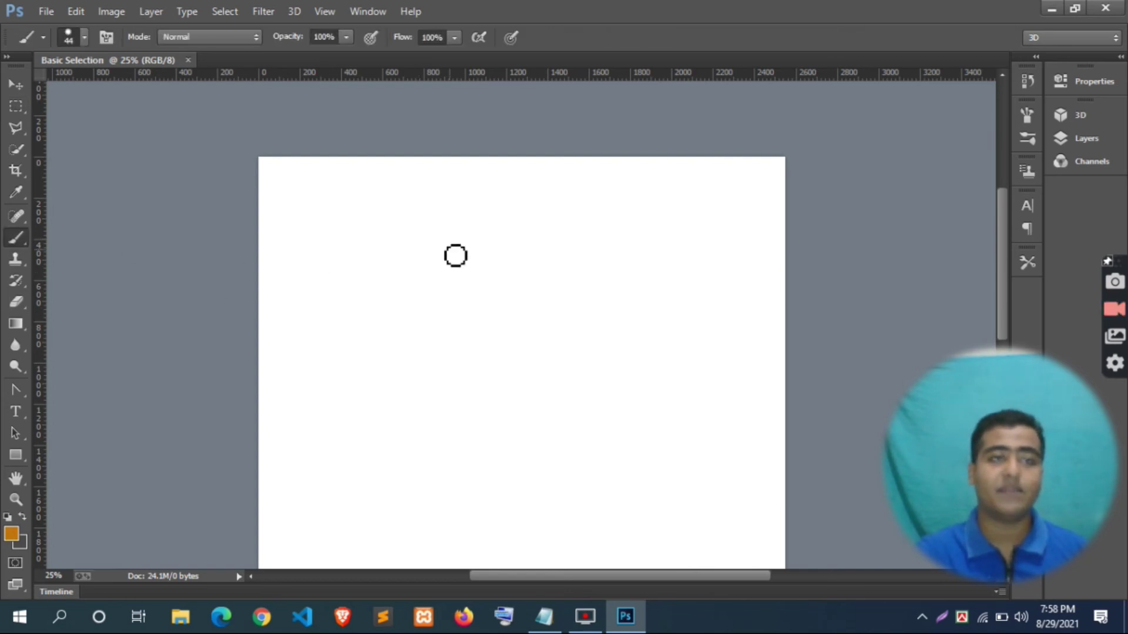
mouse_move(387, 283)
left_mouse_down()
mouse_move(557, 367)
mouse_move(635, 360)
left_mouse_up()
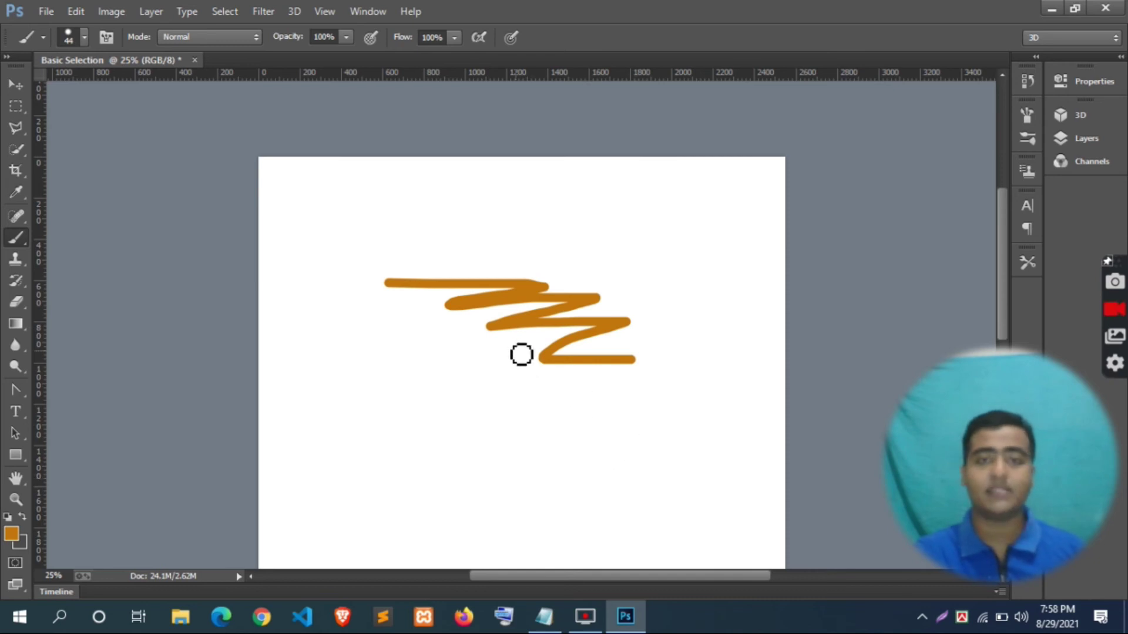
left_click(1096, 139)
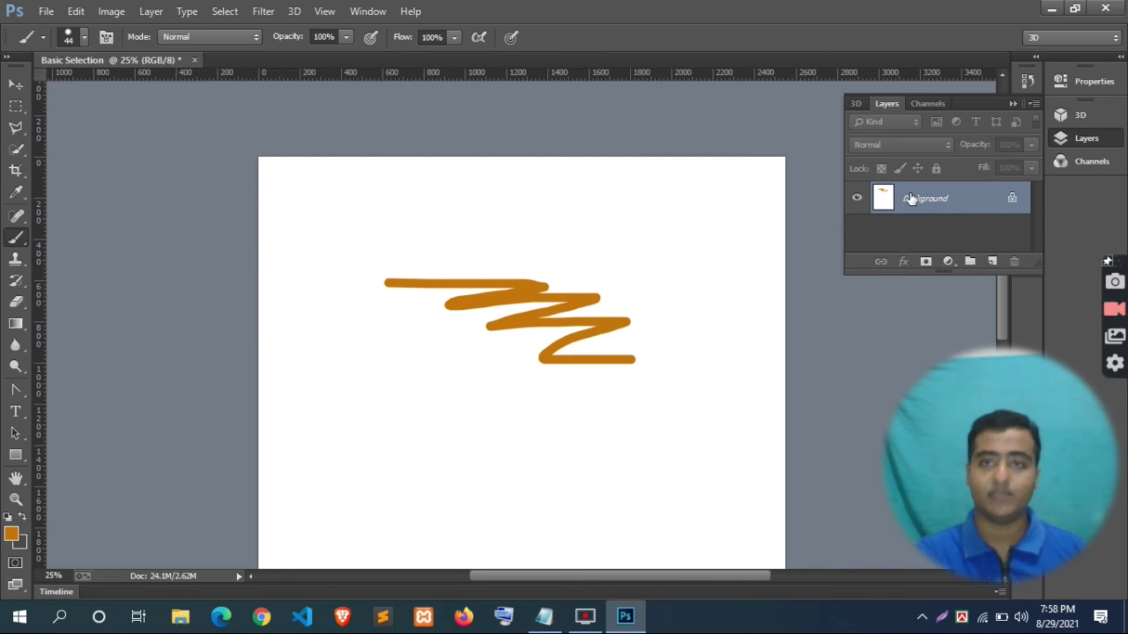
Add a new Layer 1 above Background, deleting the extra Layer 2.
left_click(992, 262)
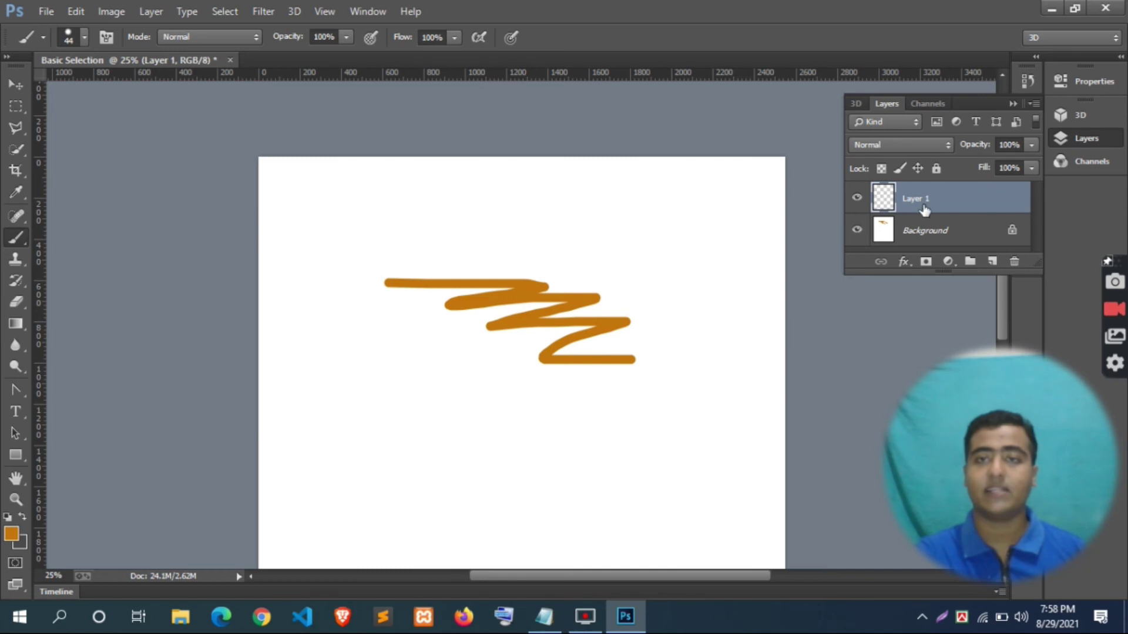
left_click(993, 262)
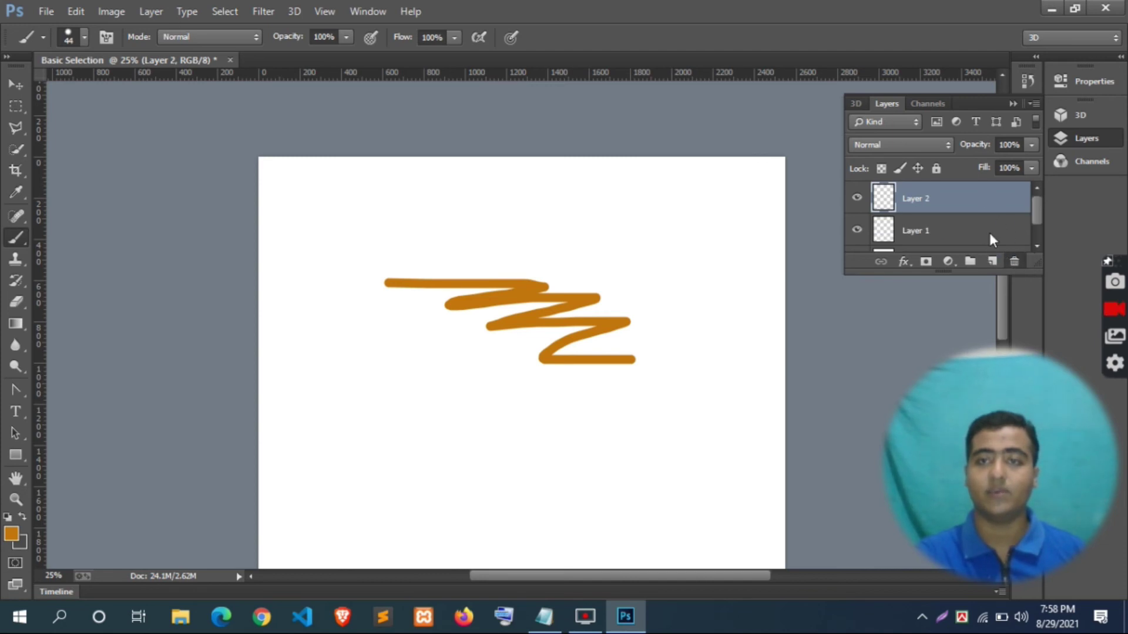
left_click(1014, 262)
left_click(532, 236)
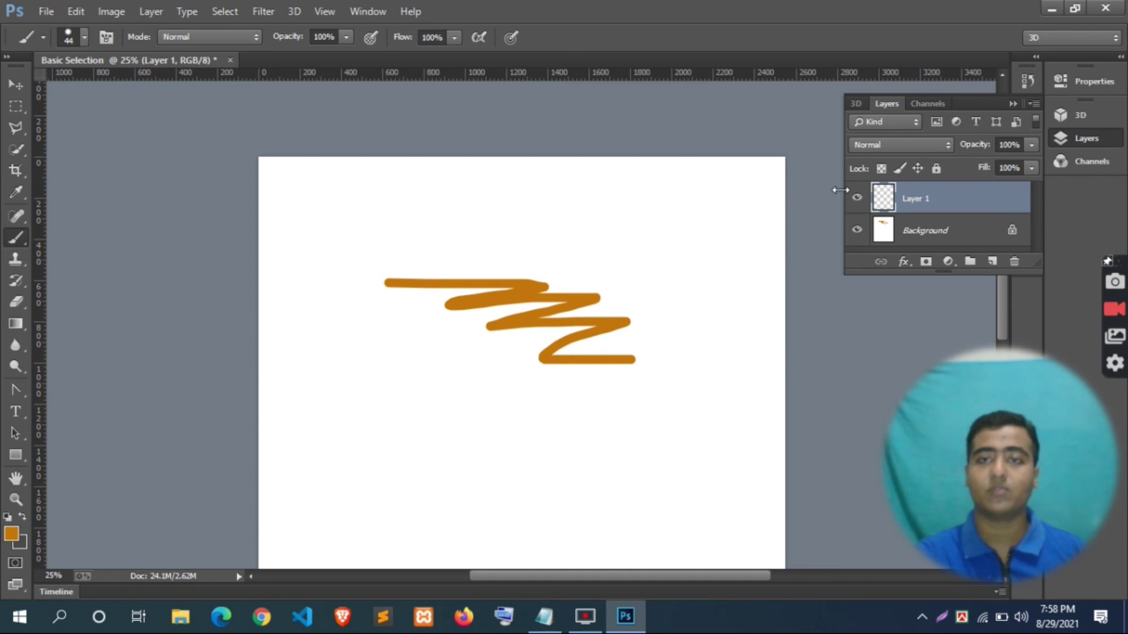
Paint a second orange zigzag on Layer 1 and move it down and to the right.
left_click(16, 84)
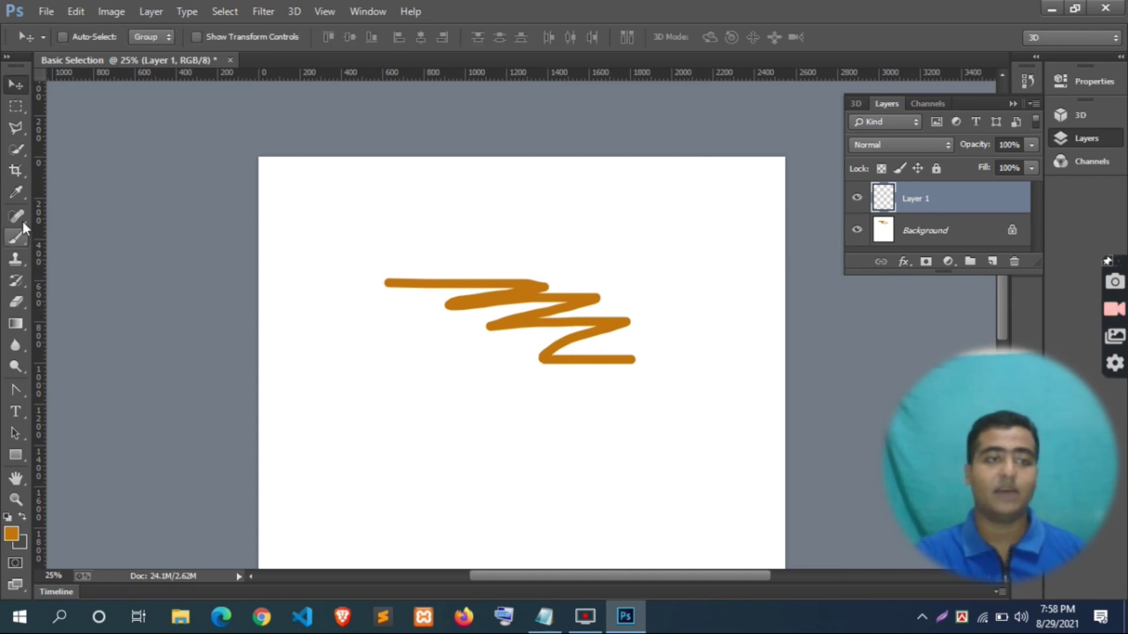
key("b")
left_click_drag(327, 314, 478, 378)
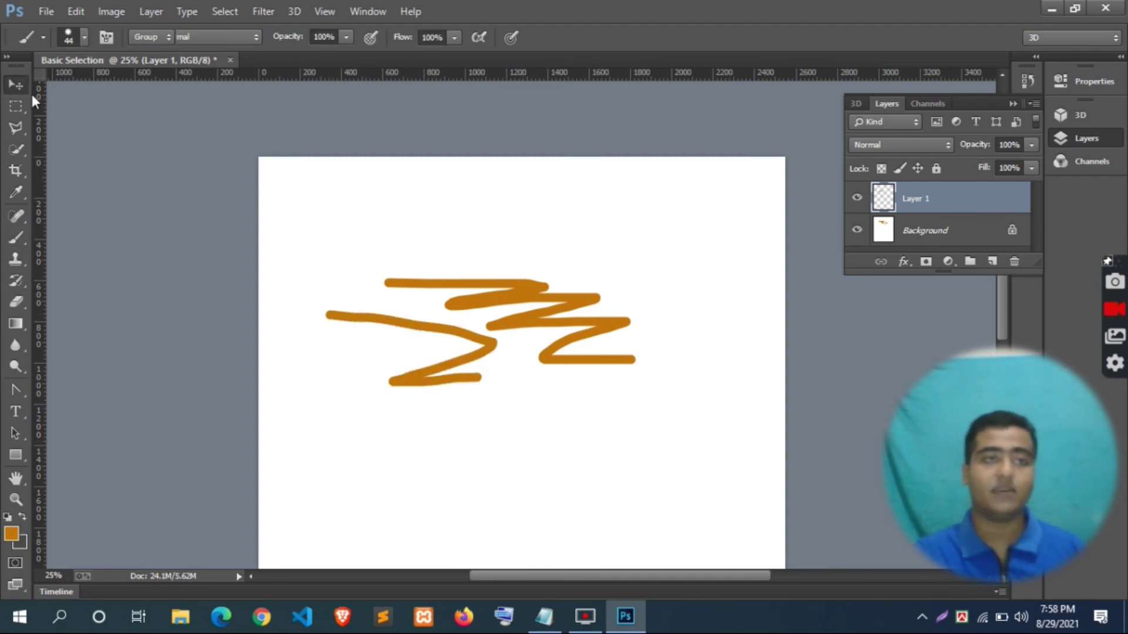
left_click(7, 81)
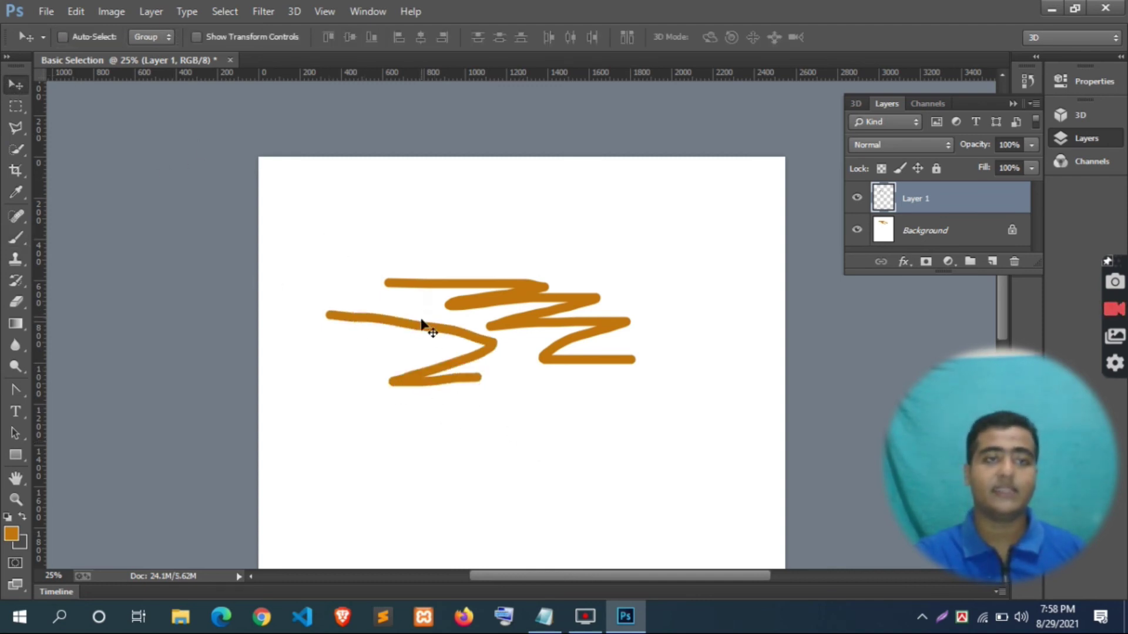
mouse_move(418, 325)
left_mouse_down()
mouse_move(475, 385)
mouse_move(598, 395)
mouse_move(546, 392)
left_mouse_up()
Marquee-select the lower zigzag, shift it slightly left, and drop it.
left_click(16, 106)
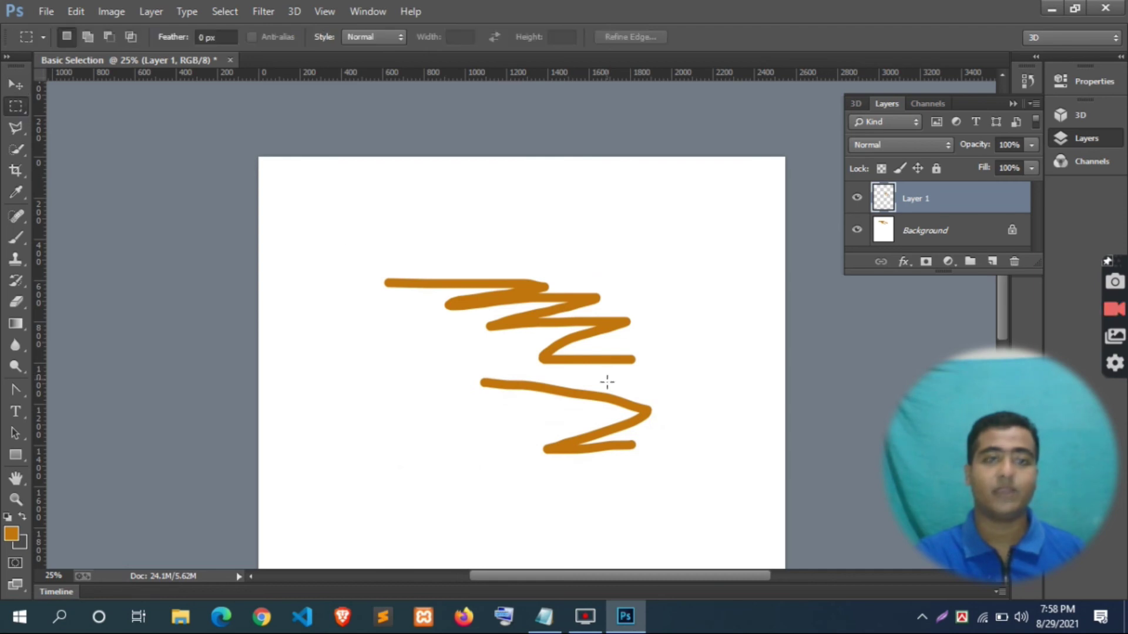
left_click_drag(442, 345, 717, 464)
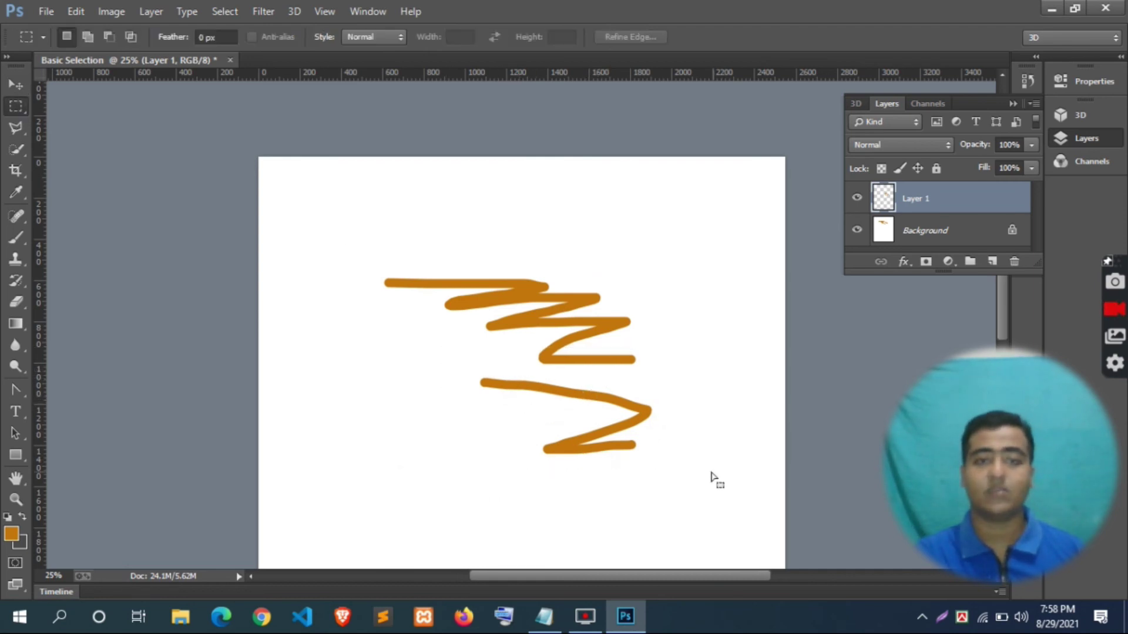
mouse_move(647, 433)
left_mouse_down()
mouse_move(527, 417)
mouse_move(621, 418)
left_mouse_up()
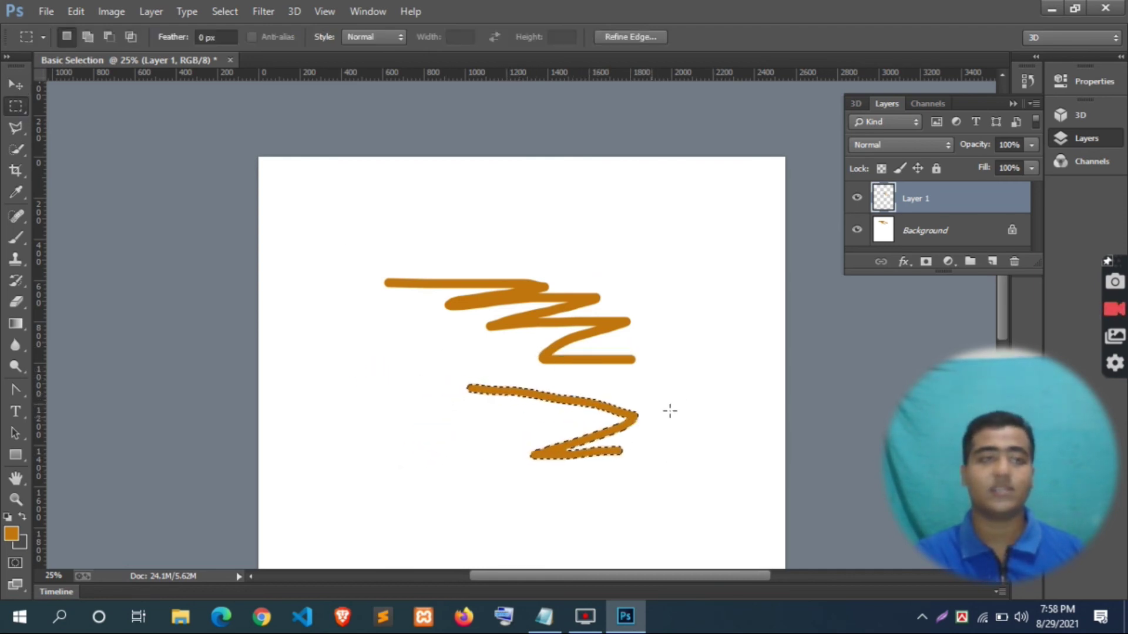
left_click(244, 235)
Practise a freehand Lasso outline around the lower zigzag, then clear it.
left_click(15, 129)
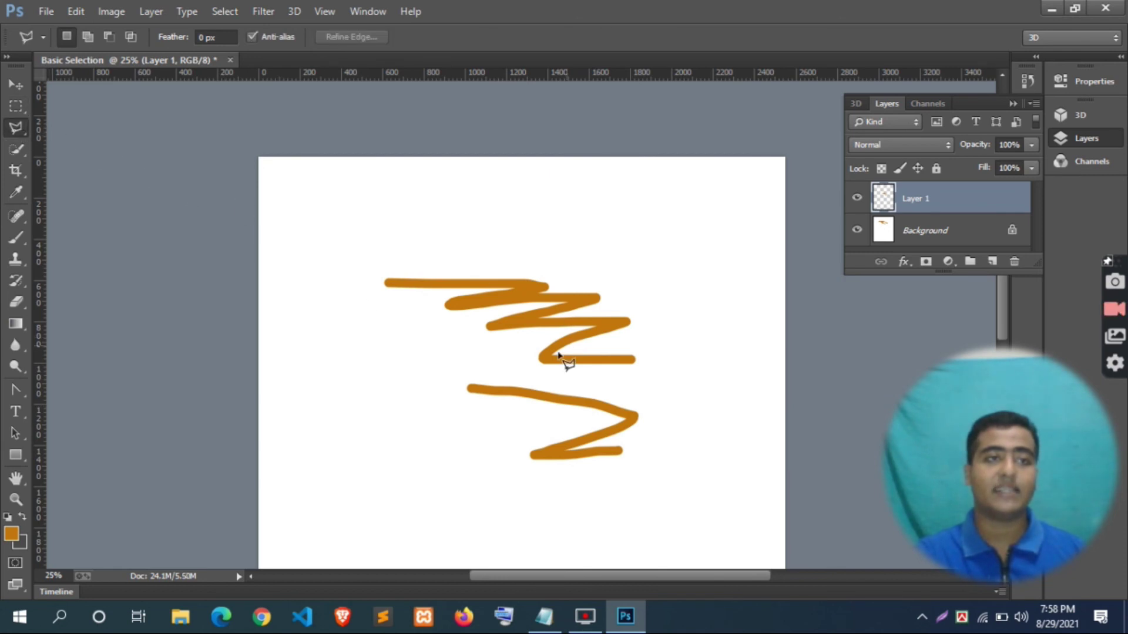
right_click(18, 134)
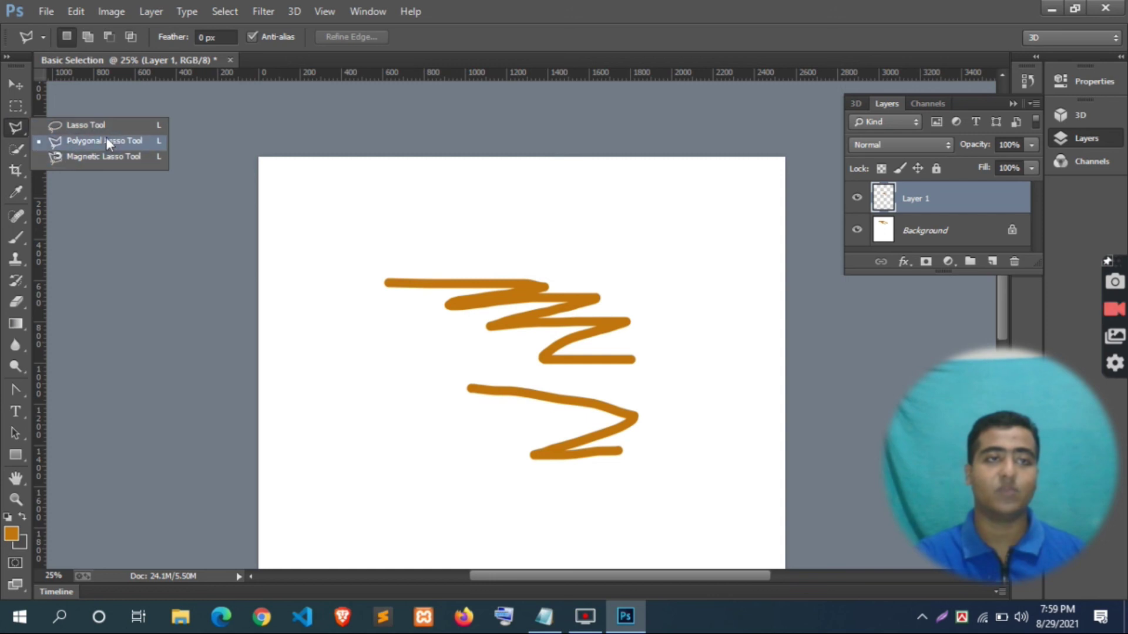
left_click(75, 126)
mouse_move(459, 366)
left_mouse_down()
mouse_move(657, 405)
mouse_move(461, 368)
left_mouse_up()
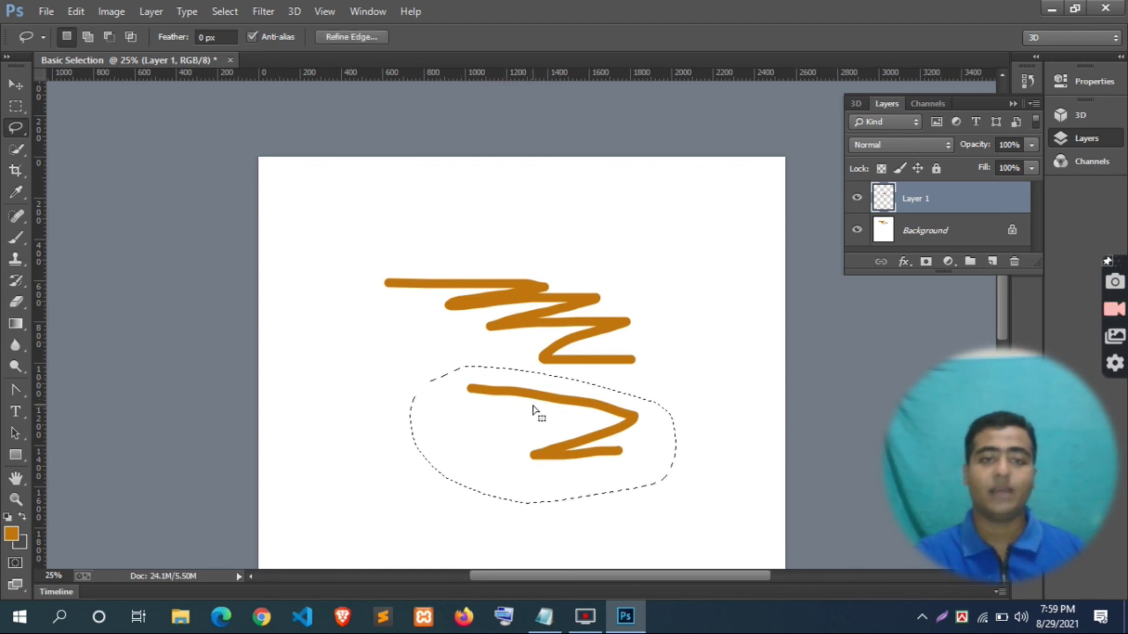
left_click(351, 348)
Outline the lower zigzag with the Polygonal Lasso, nudge the selection, then deselect with Ctrl+D.
right_click(16, 127)
left_click(75, 143)
left_click(449, 364)
left_click(540, 360)
left_click(613, 375)
left_click(684, 399)
left_click(675, 483)
left_click(533, 513)
left_click(480, 495)
left_click(428, 419)
left_click(453, 371)
left_click_drag(509, 411, 499, 352)
key("ctrl+d")
Trace the lower orange stroke with the Magnetic Lasso to select it.
right_click(16, 127)
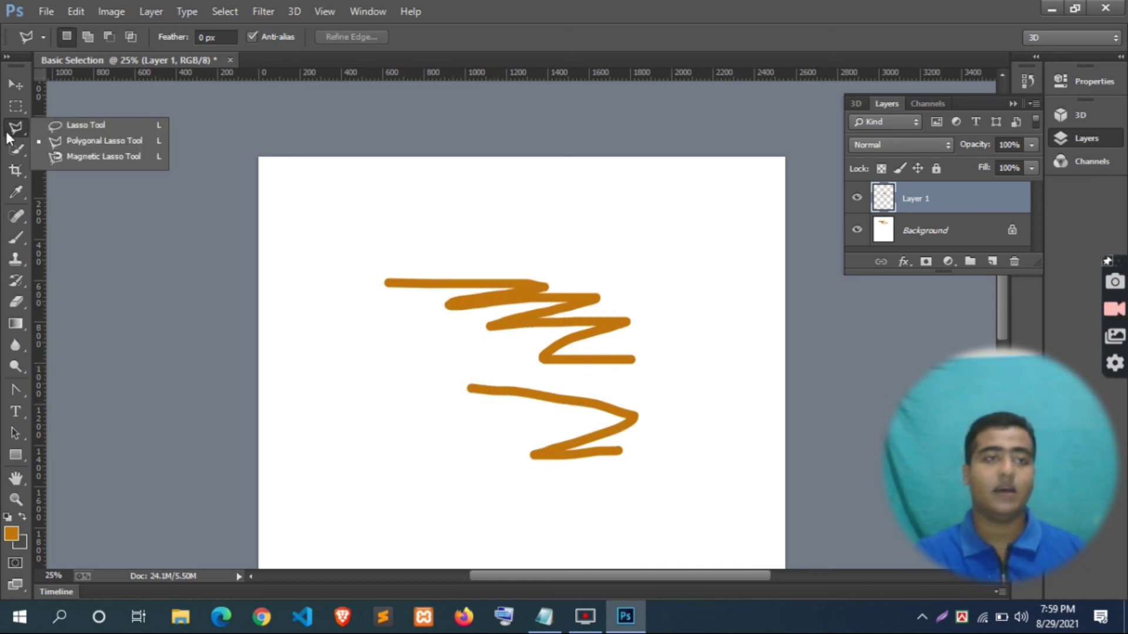
left_click(65, 156)
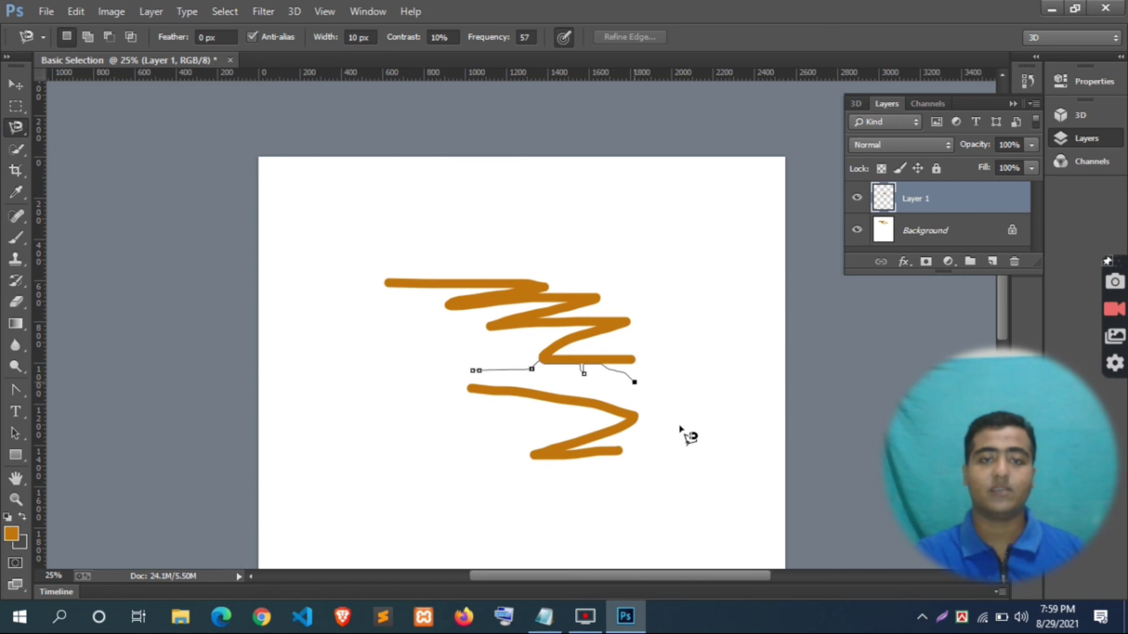
left_click_drag(517, 371, 470, 376)
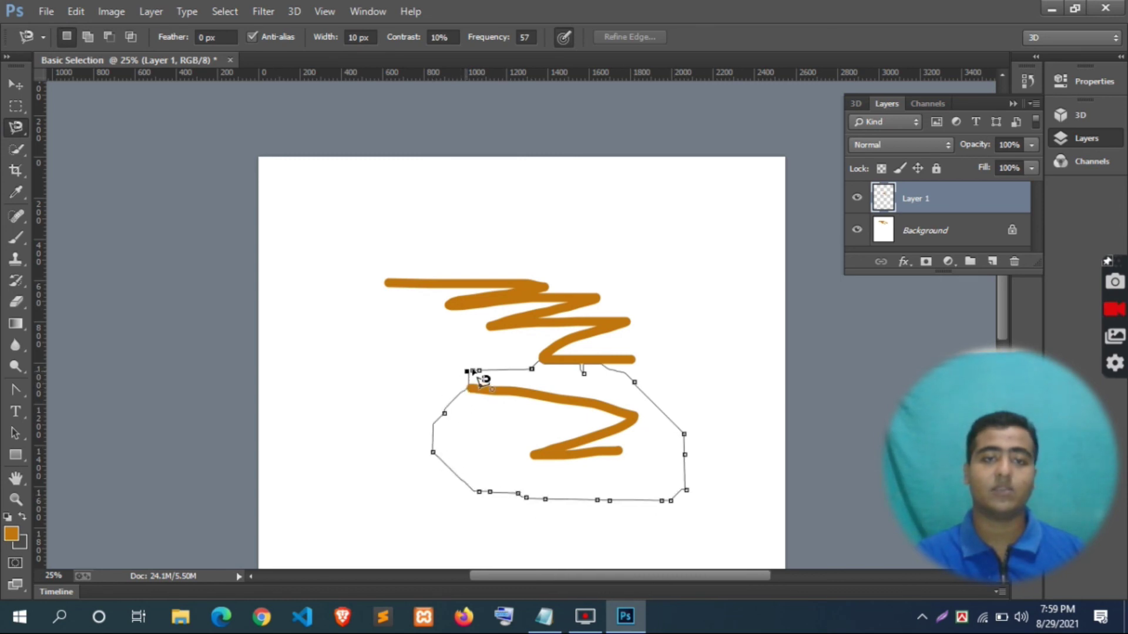
left_click(486, 380)
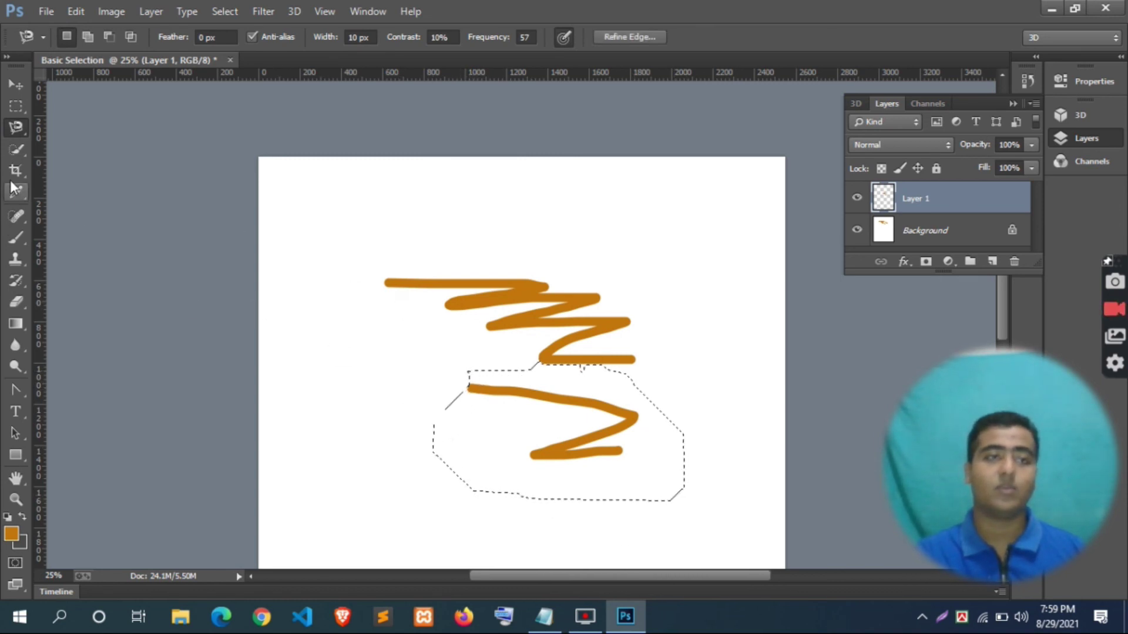
Refine the selection with Quick Selection, undo the extra strip, and quit without saving.
left_click(23, 154)
right_click(19, 151)
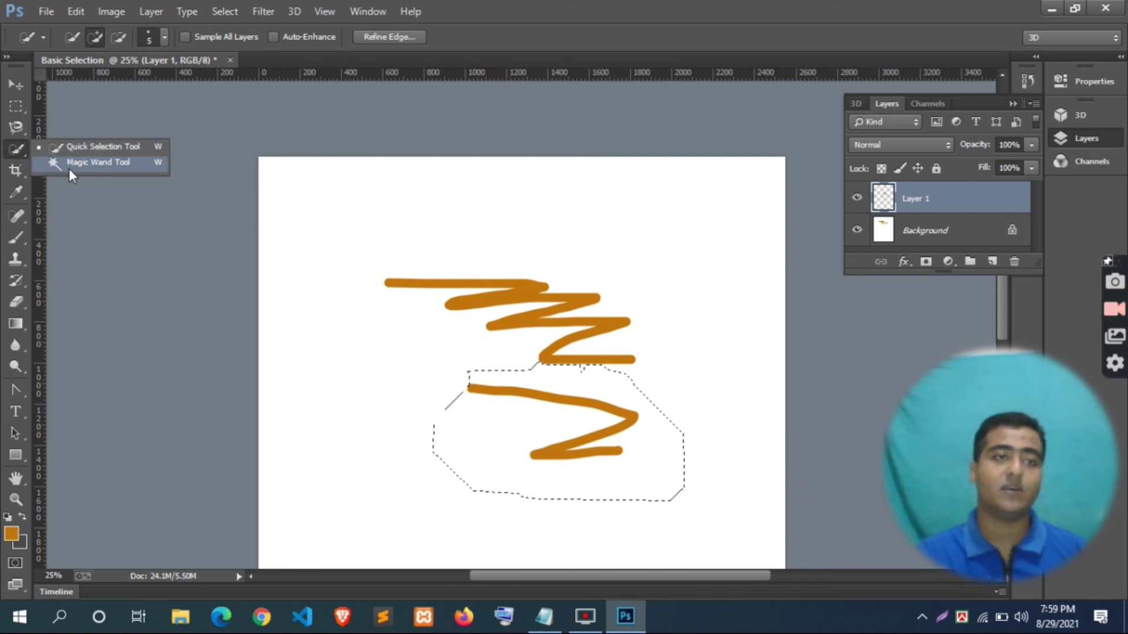
left_click(98, 146)
left_click_drag(428, 310, 506, 350)
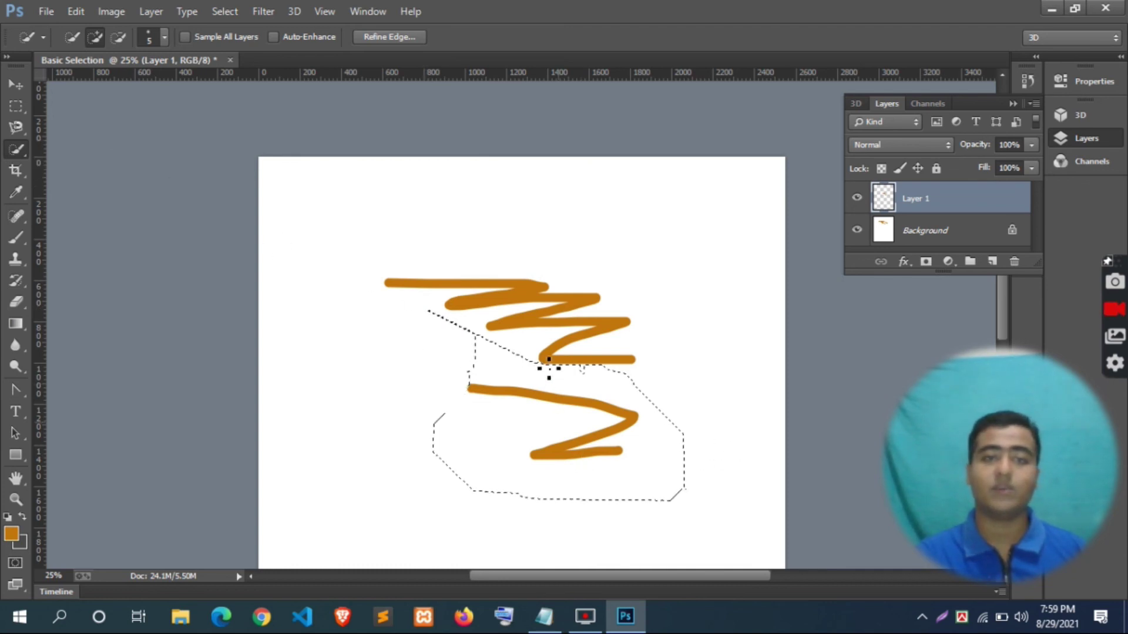
key("ctrl+z")
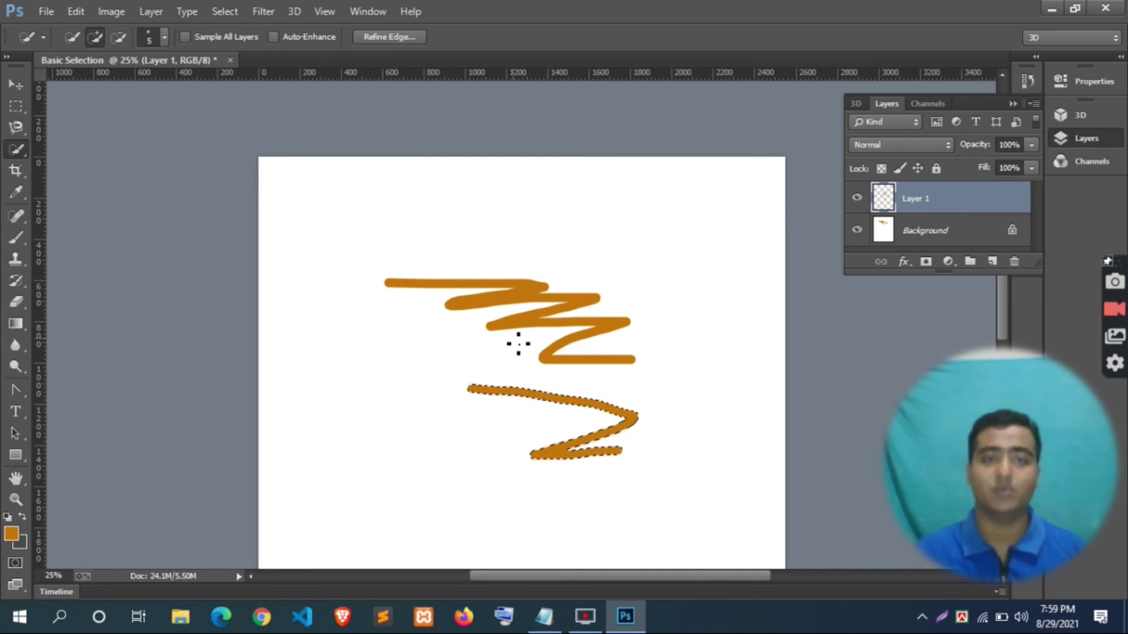
left_click(1104, 10)
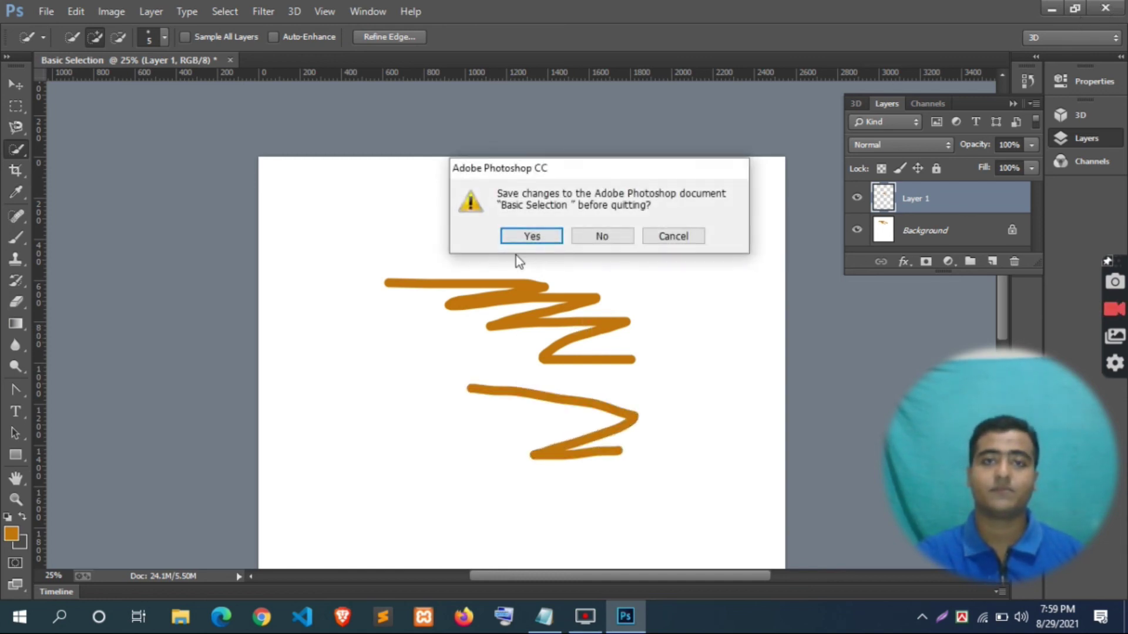